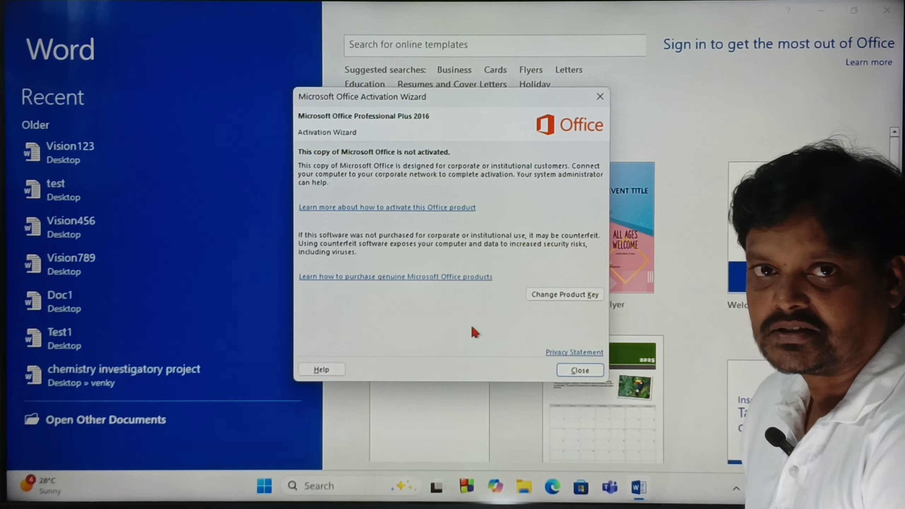
Close the Microsoft Office Activation Wizard notice.
left_click(584, 372)
Create a blank document and browse the Mailings, View and Review ribbon tools.
left_click(422, 214)
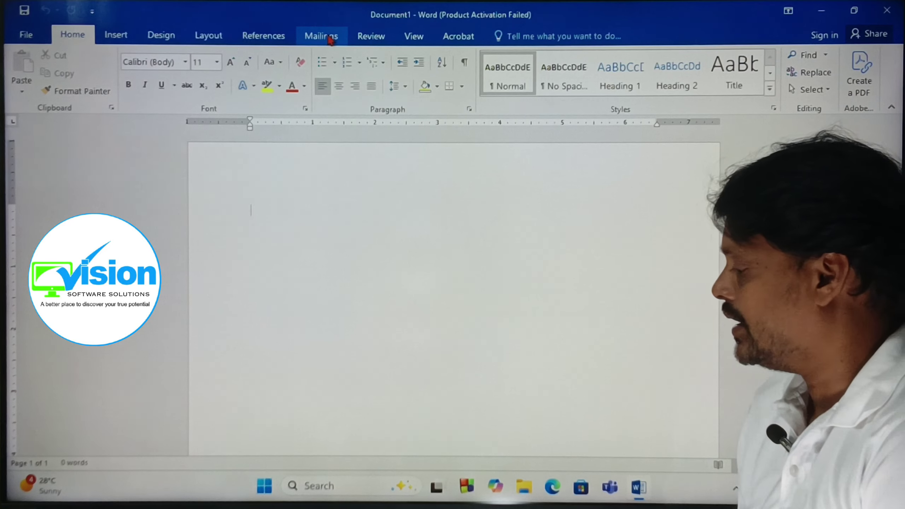
left_click(331, 40)
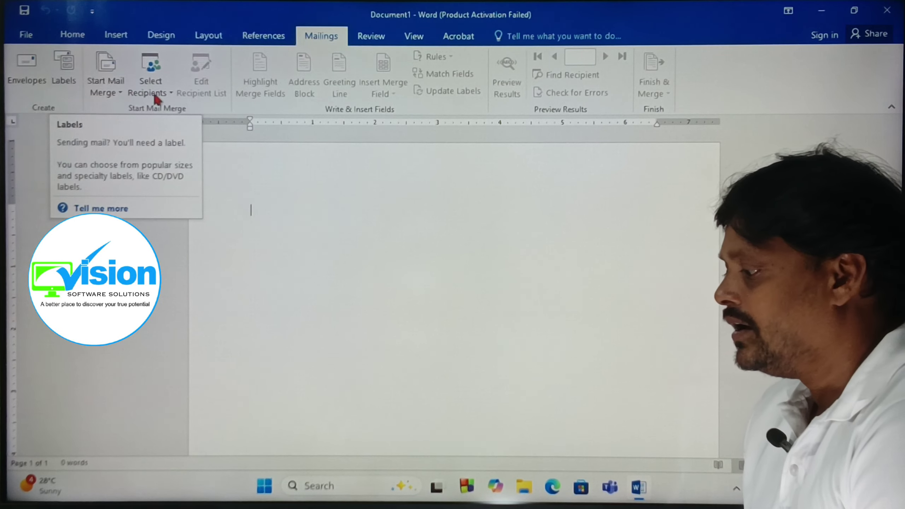
left_click(414, 36)
left_click(371, 35)
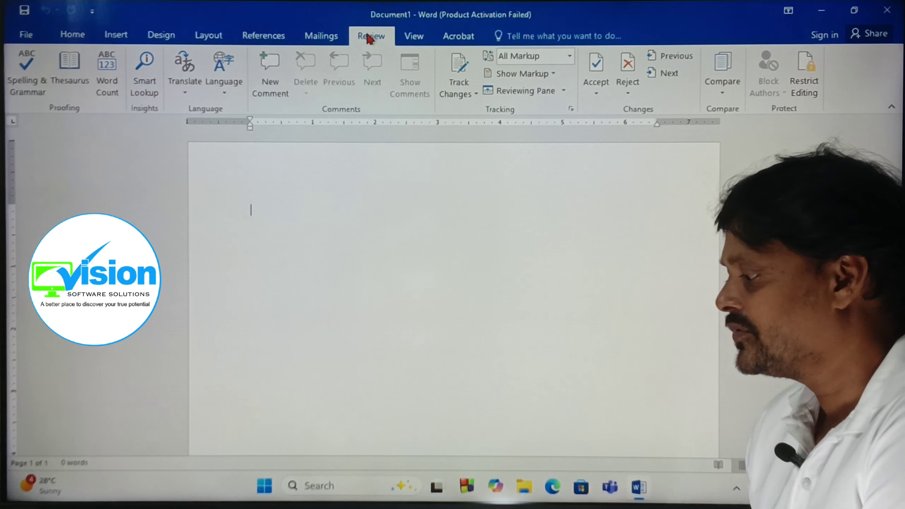
Return to the Mailings tab for Document1.
left_click(321, 35)
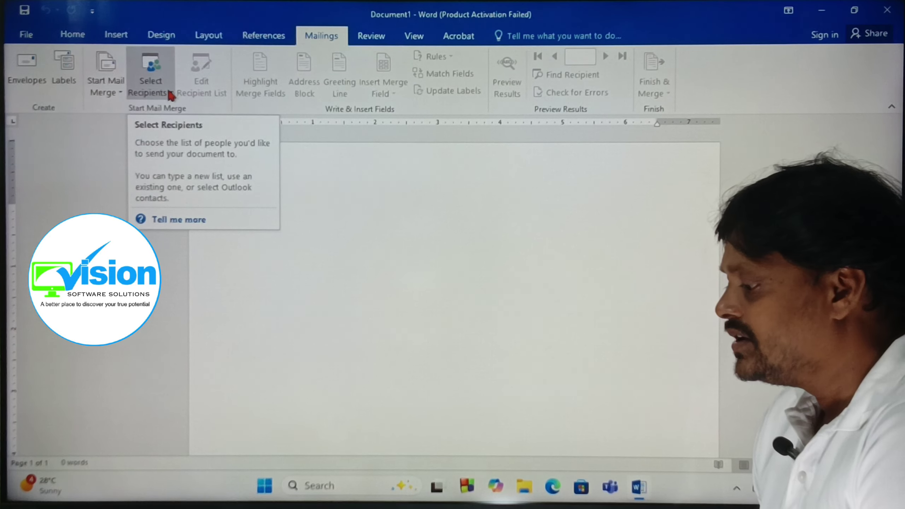
Choose Select Recipients > Type a New List to start an empty address list.
left_click(169, 93)
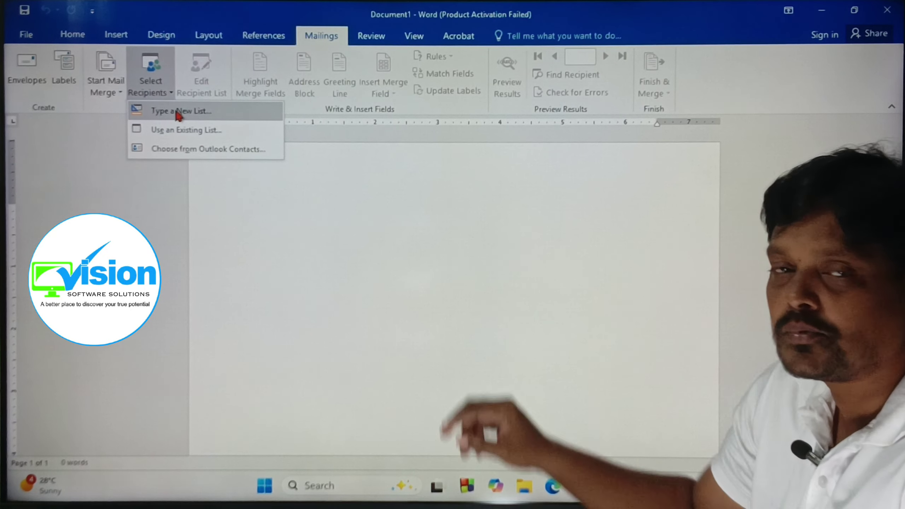
left_click(180, 111)
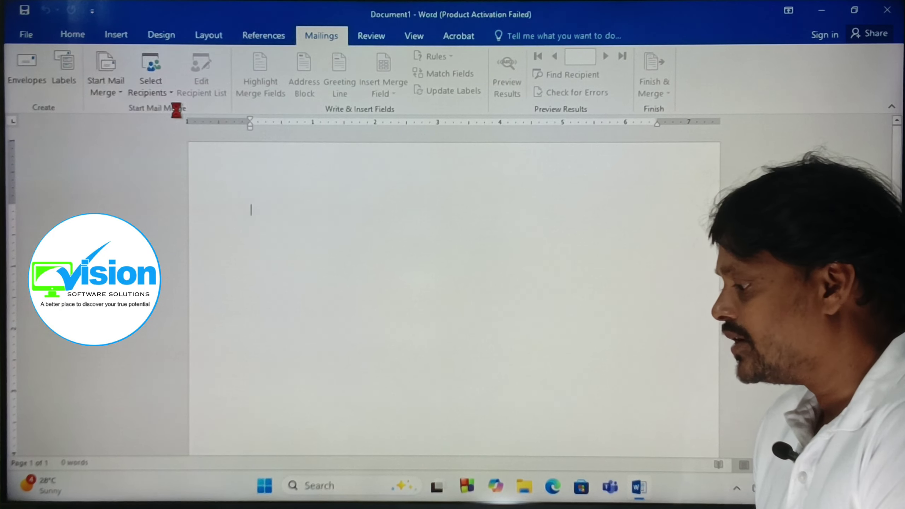
Scroll through the New Address List columns, then bring up Customize Columns.
left_click_drag(372, 129, 310, 181)
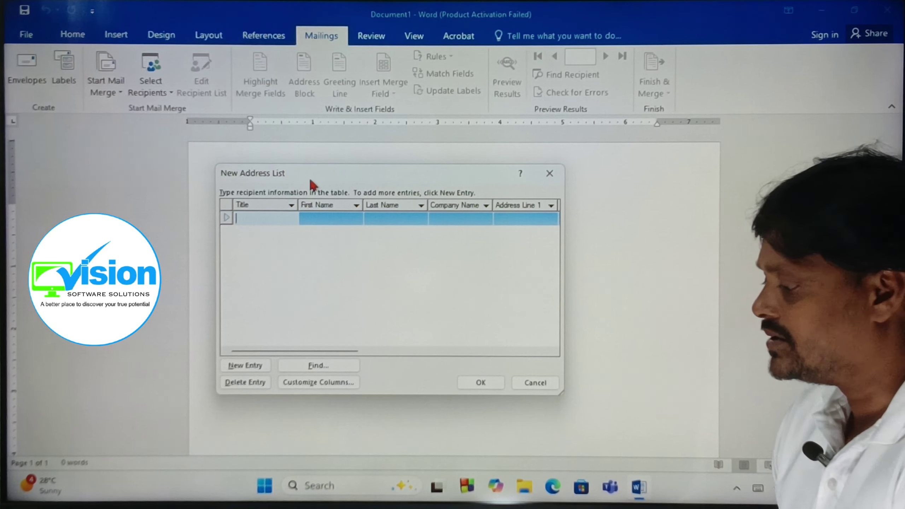
left_click_drag(318, 343, 421, 361)
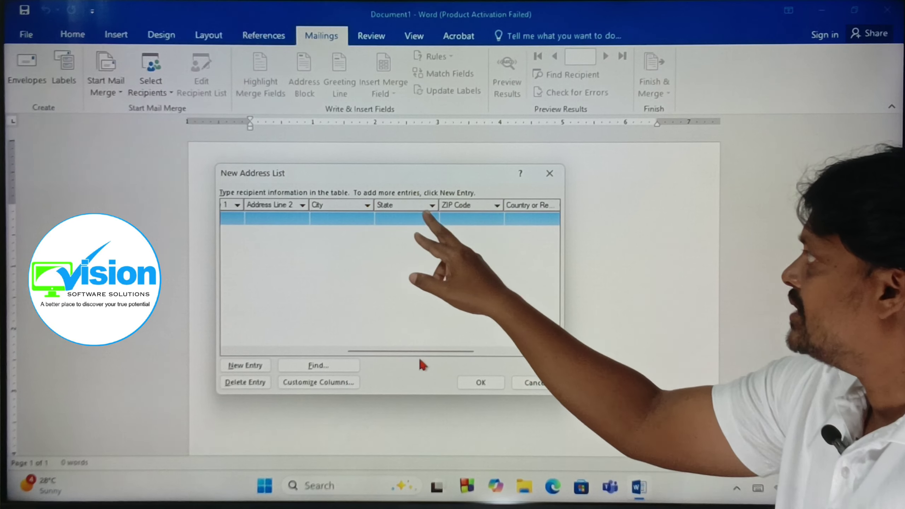
left_click_drag(424, 351, 258, 351)
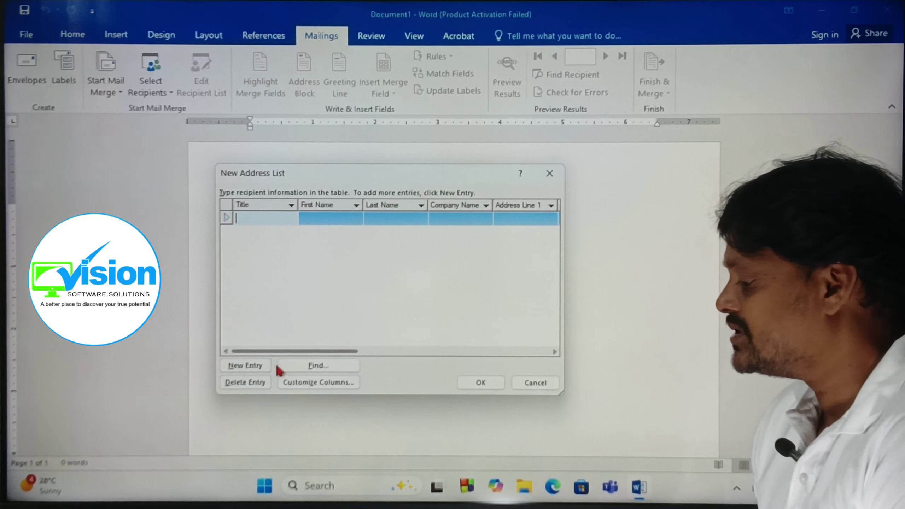
left_click_drag(279, 351, 359, 354)
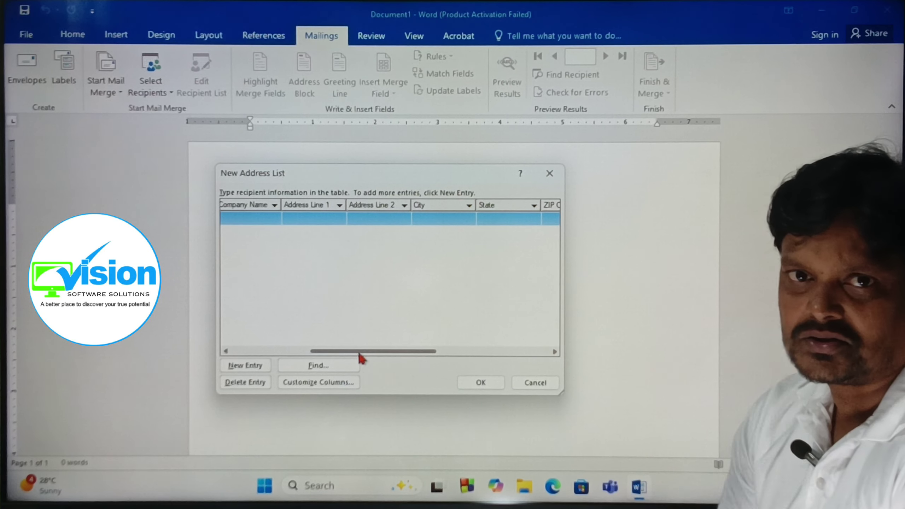
left_click_drag(359, 351, 424, 334)
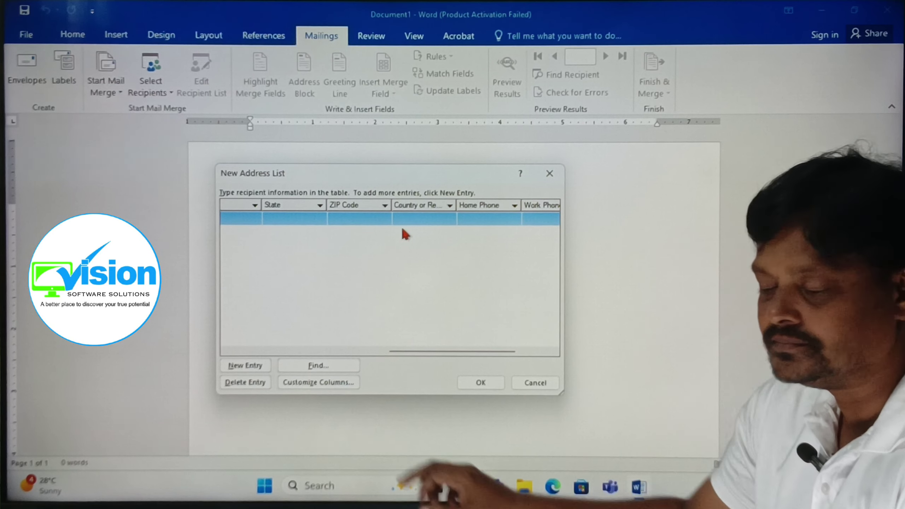
left_click(316, 379)
Delete the Address Line 2, ZIP Code and Home Phone fields and apply the change.
left_click_drag(424, 136, 343, 179)
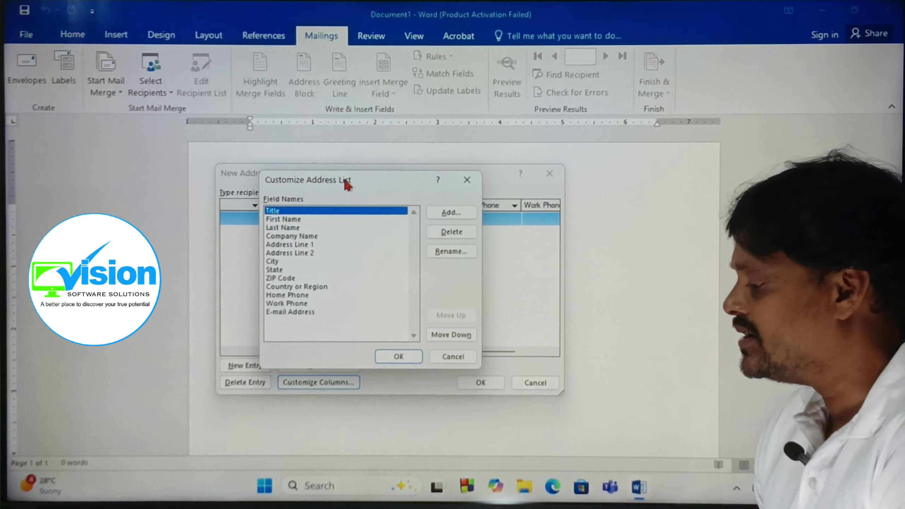
left_click(291, 254)
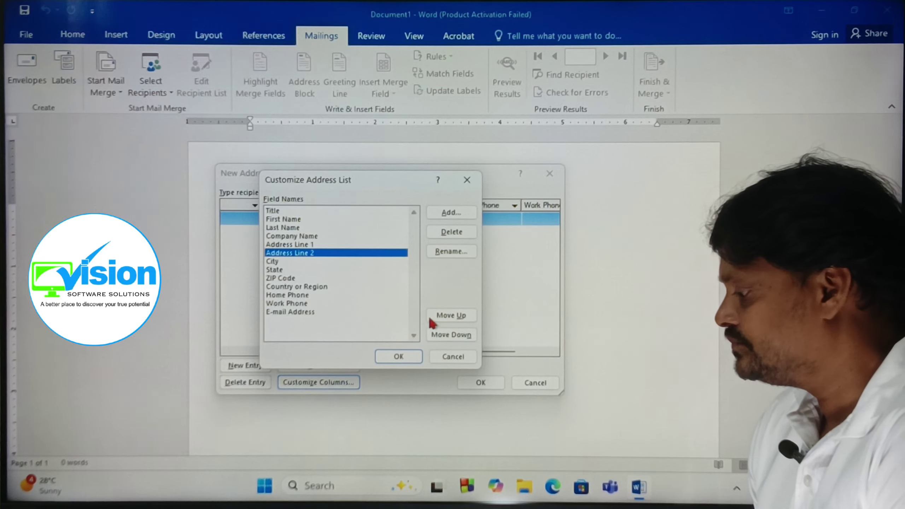
left_click(452, 231)
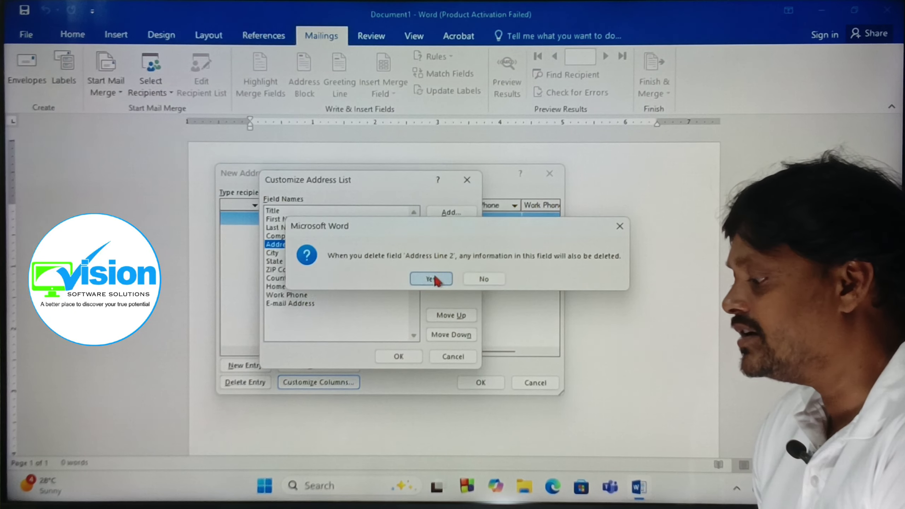
left_click(431, 279)
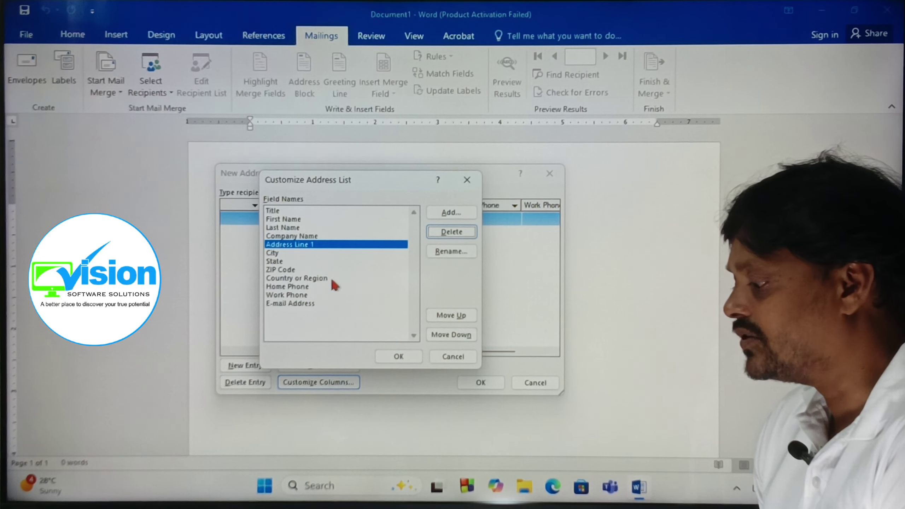
left_click(281, 270)
left_click(442, 233)
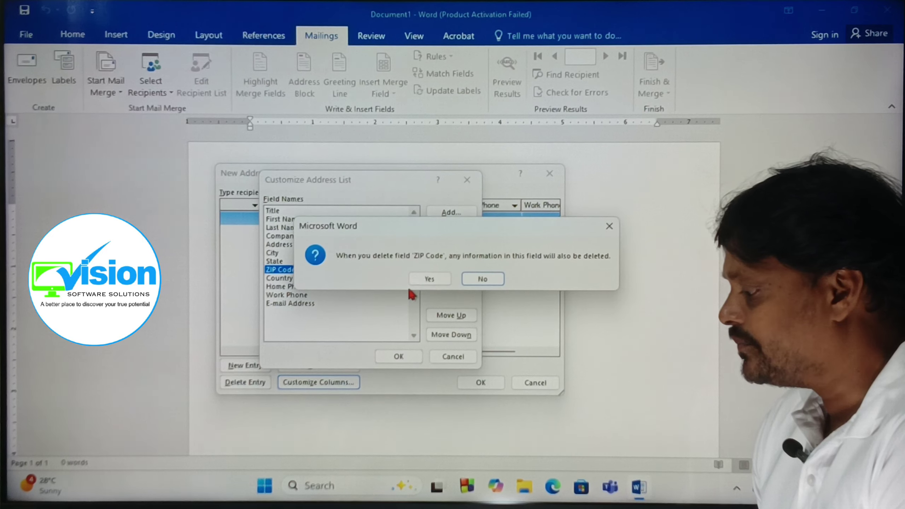
left_click(424, 279)
left_click(289, 279)
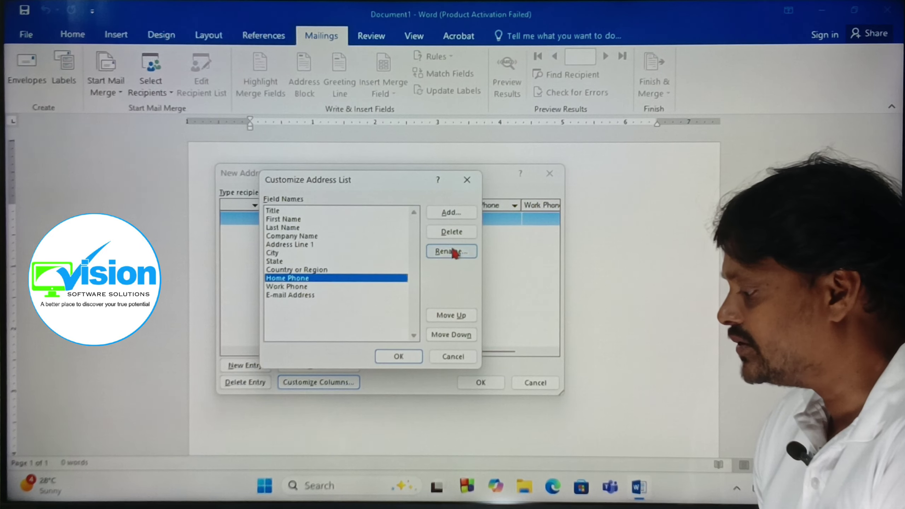
left_click(450, 231)
left_click(427, 279)
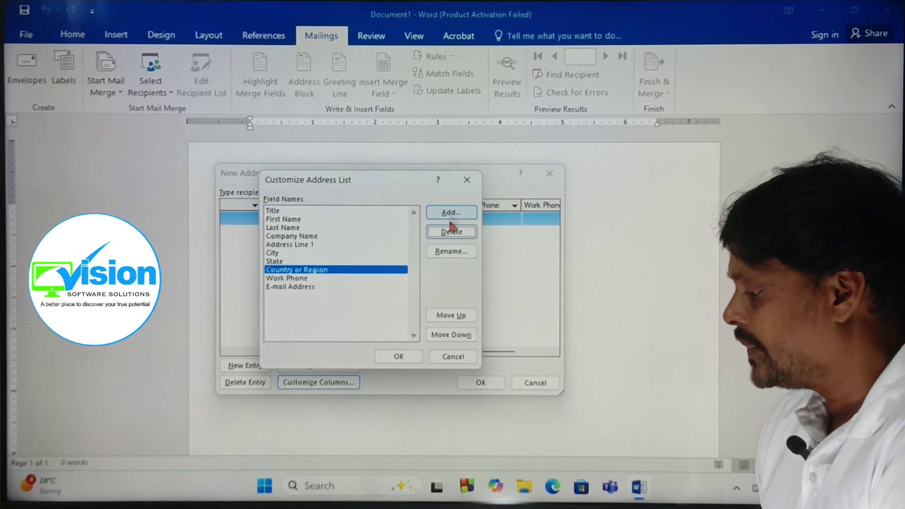
left_click(399, 355)
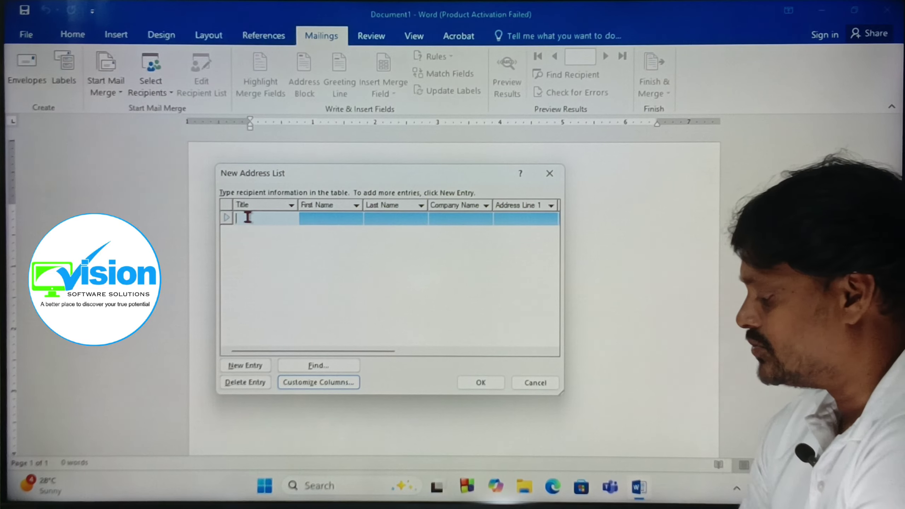
Enter the first recipient's title Mr. with their first and last name.
type("Mr.")
key("Tab")
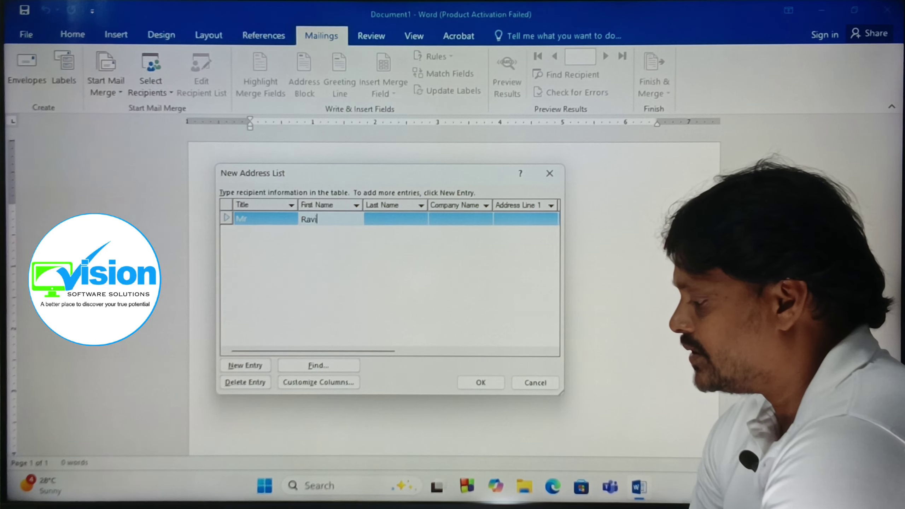
key("Tab")
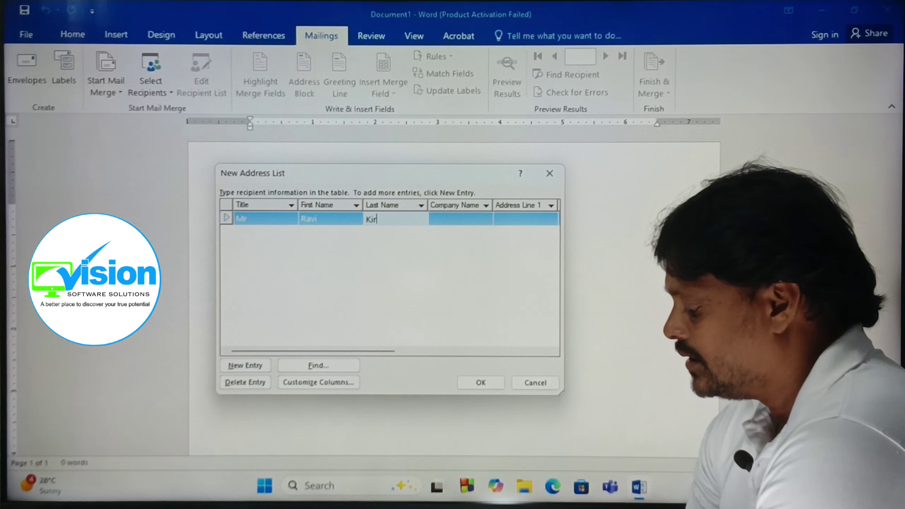
key("Tab")
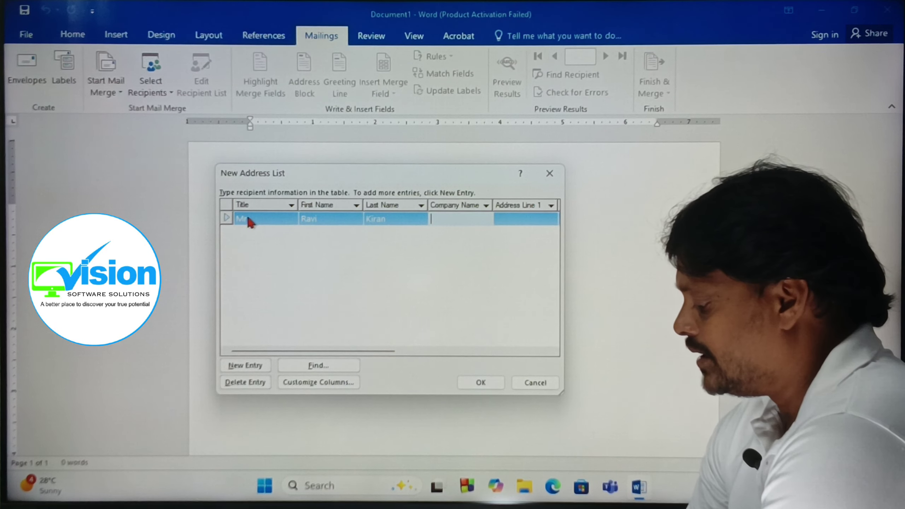
key("Tab")
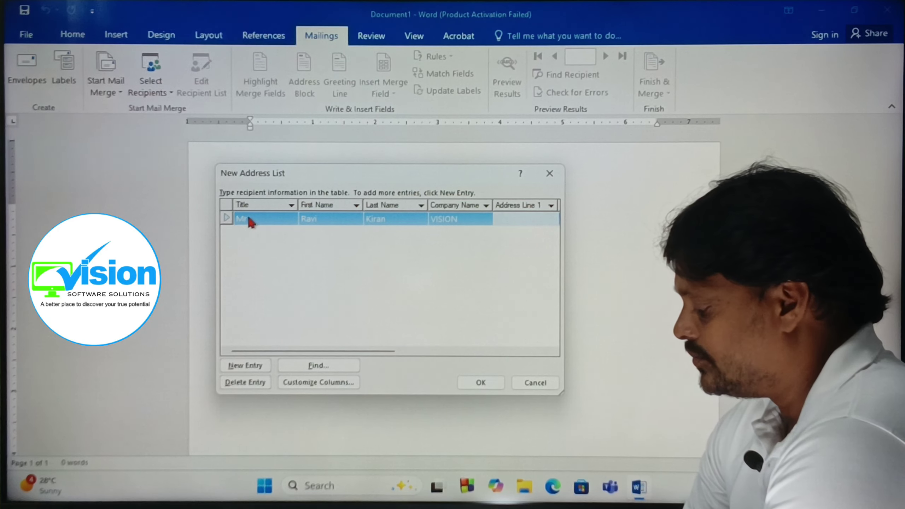
Fill in the first recipient's address, state TG, country India, work phone and e-mail.
type("KPHB")
key("Tab")
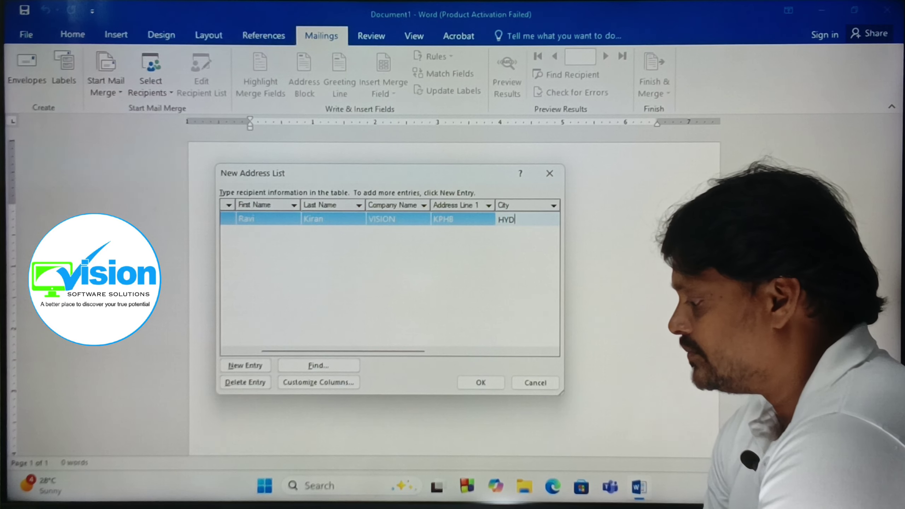
key("Tab")
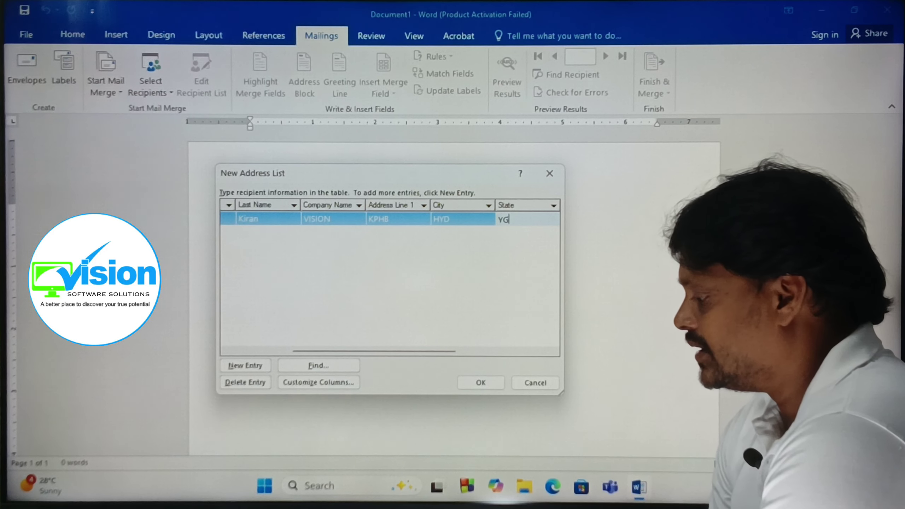
key("Tab")
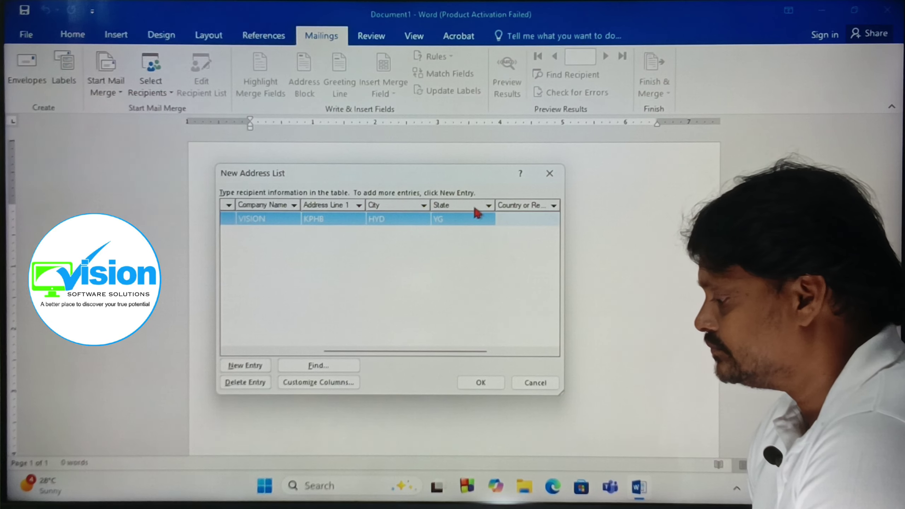
left_click(450, 221)
type("t")
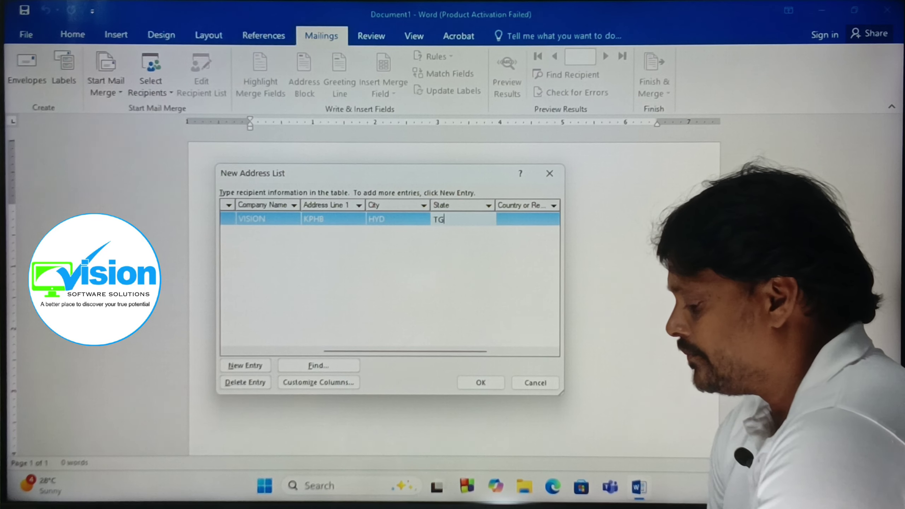
key("Tab")
key("Tab")
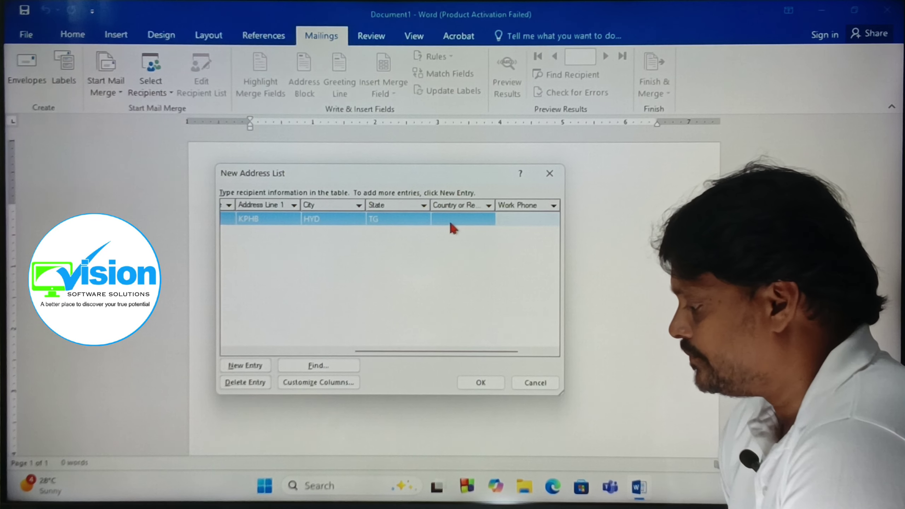
left_click(459, 218)
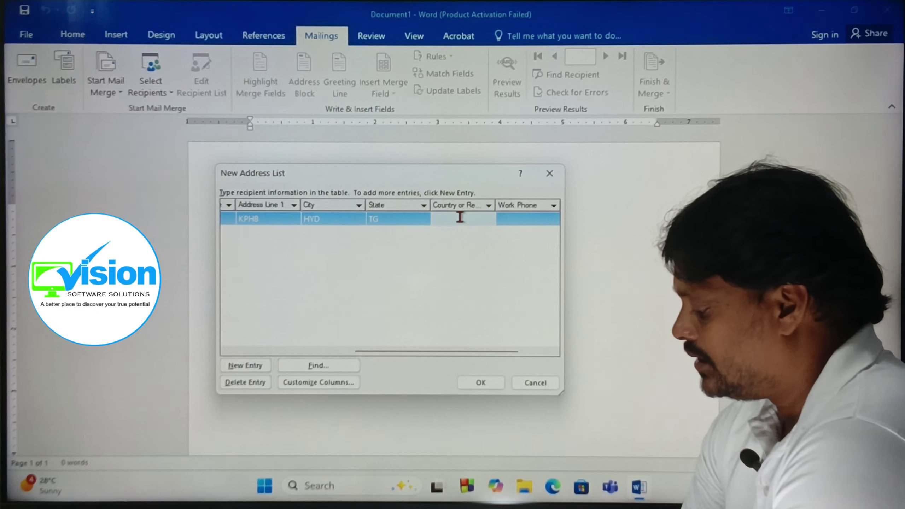
key("Tab")
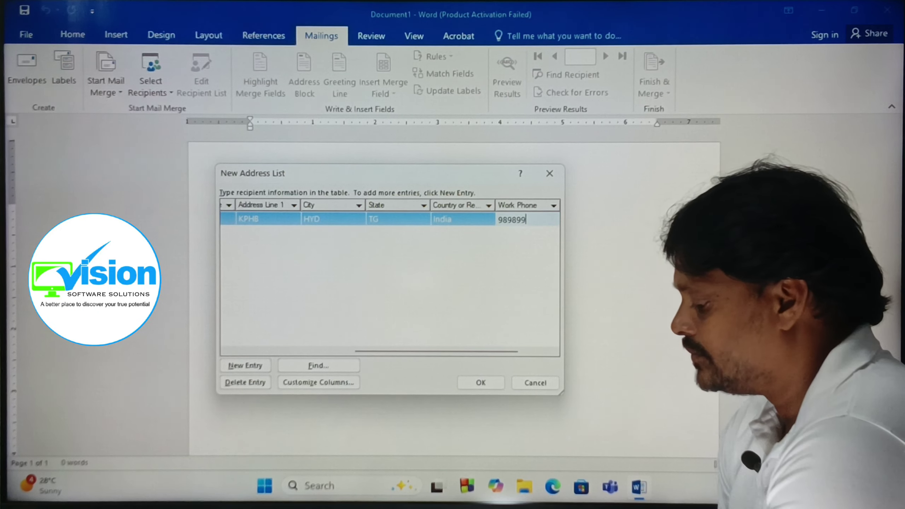
key("Tab")
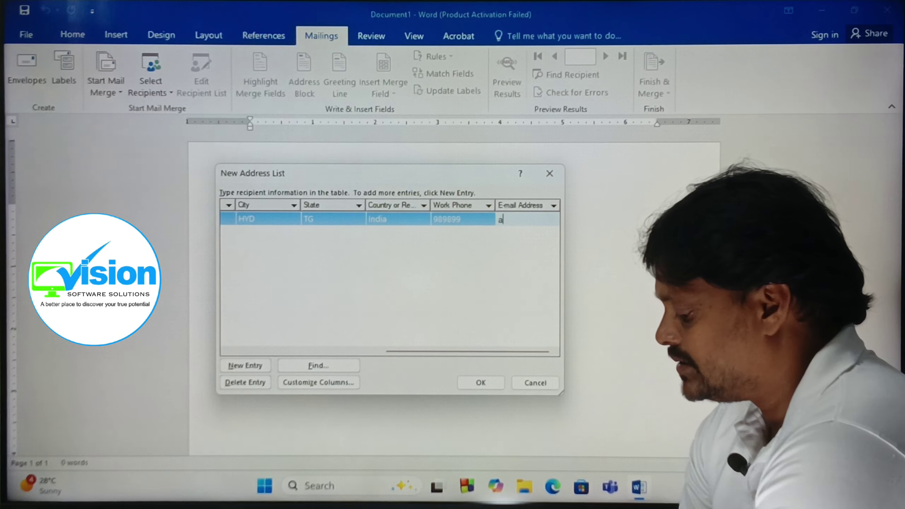
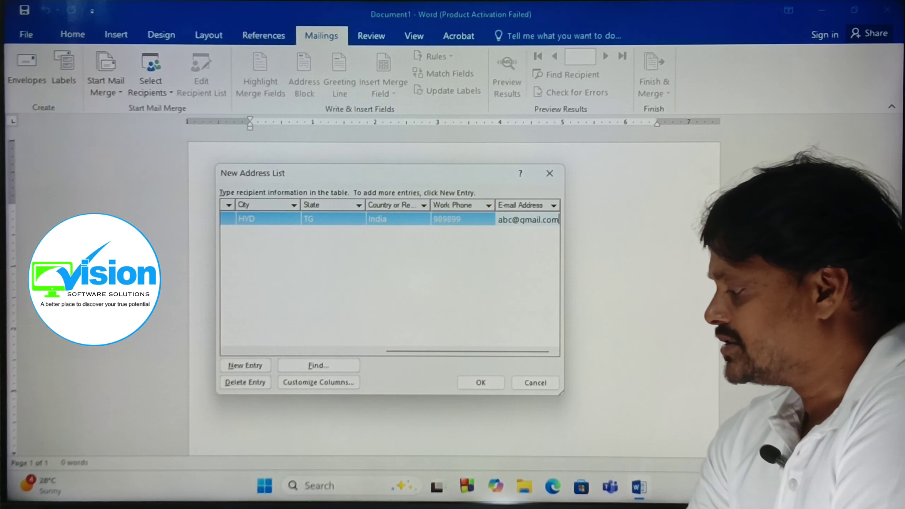
Add a second recipient row with title Mr, the last name and company Softwares.
key("Tab")
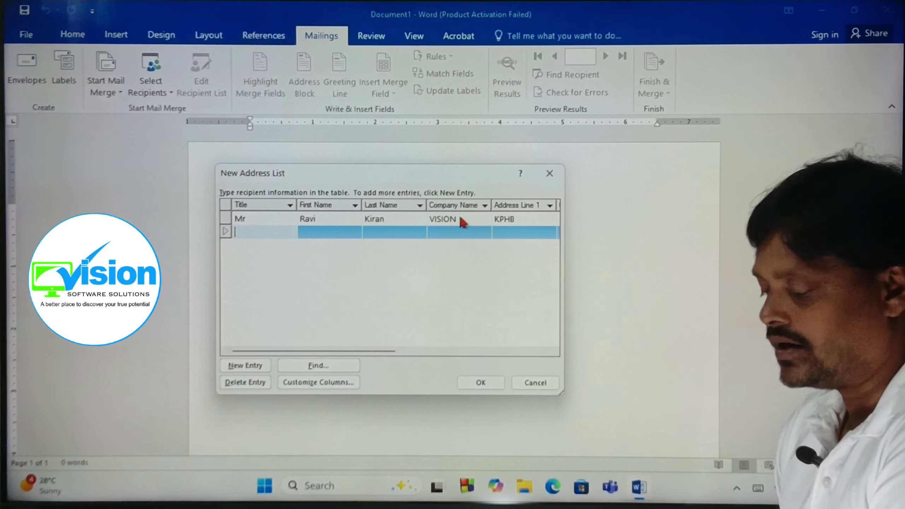
type("Mr")
key("Tab")
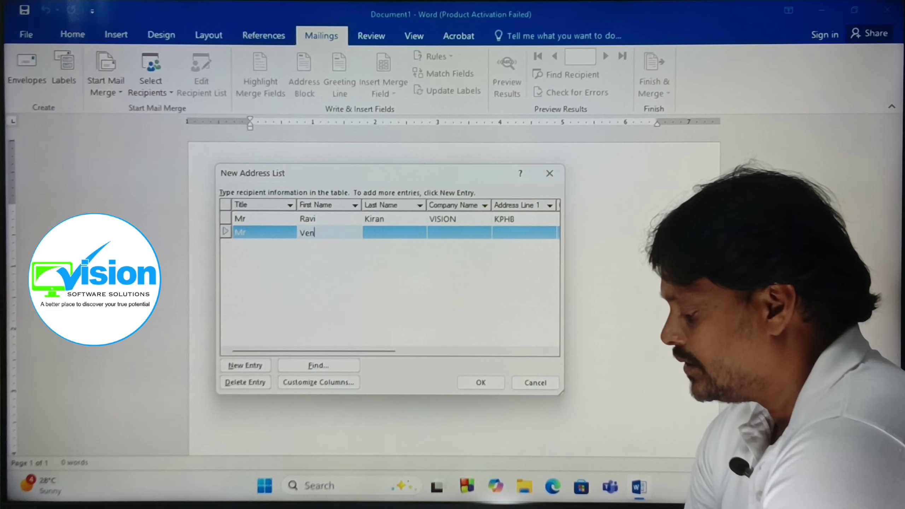
key("Tab")
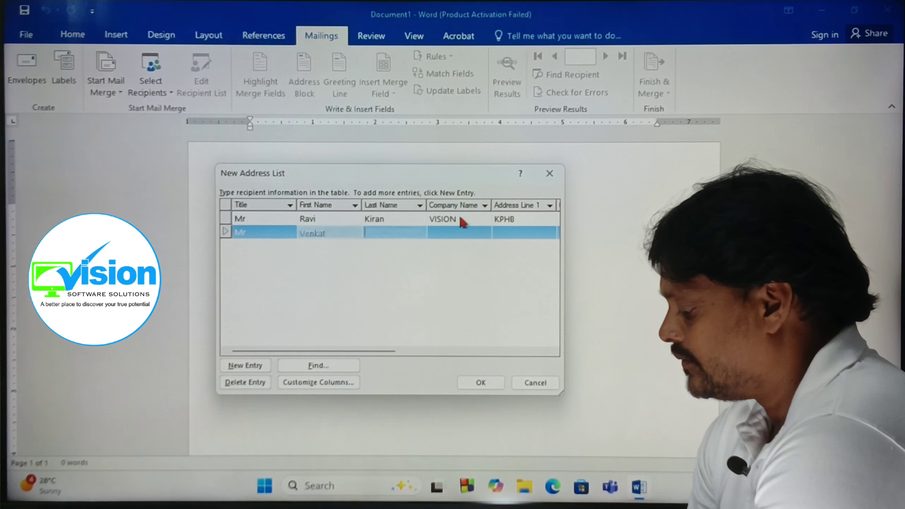
type("Vinay")
key("Tab")
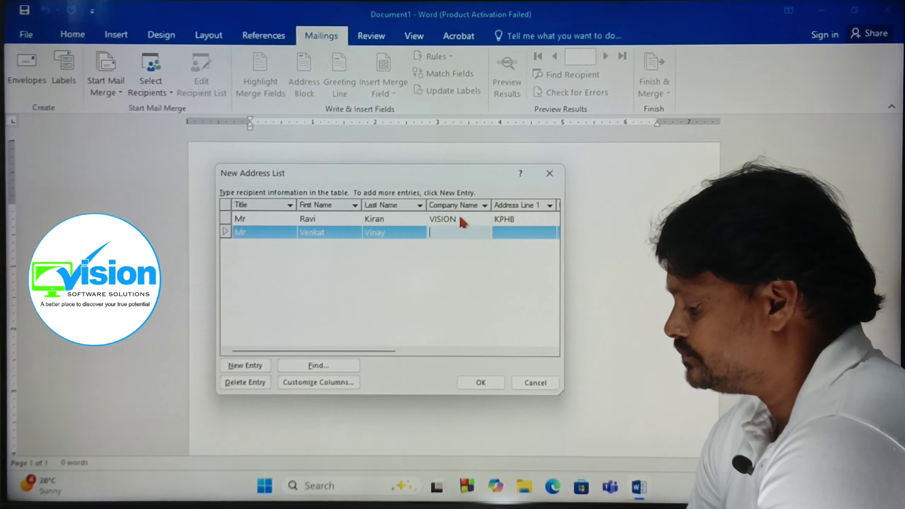
type("Softwar")
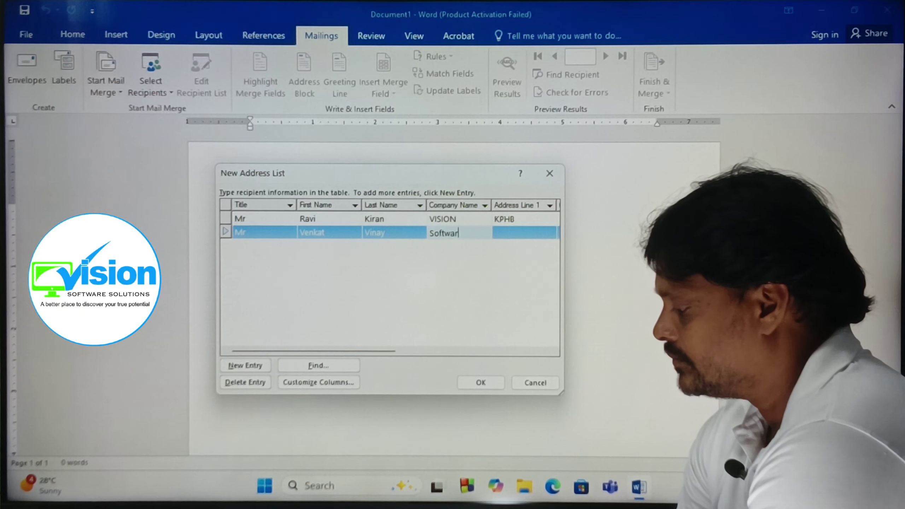
type("es")
key("Tab")
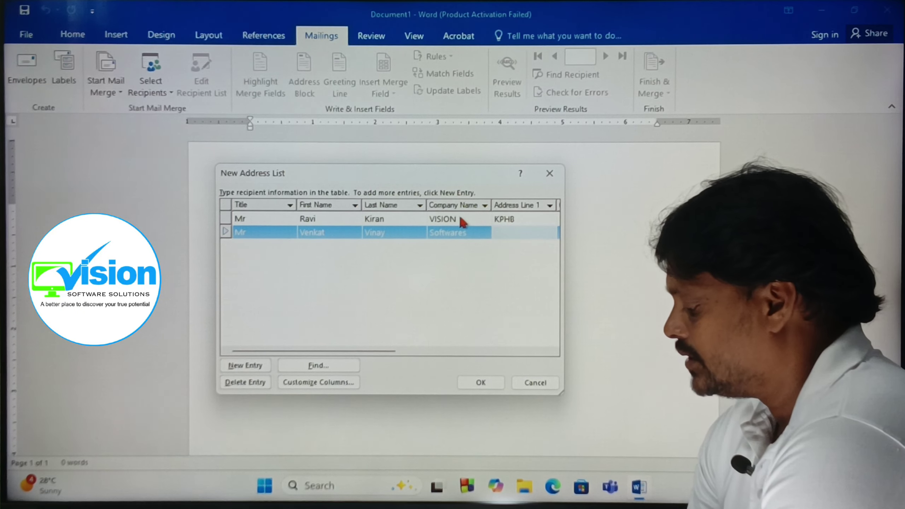
Enter the second recipient's address, city VSKP, state AP, country India, work phone and e-mail.
type("Kurmannapale")
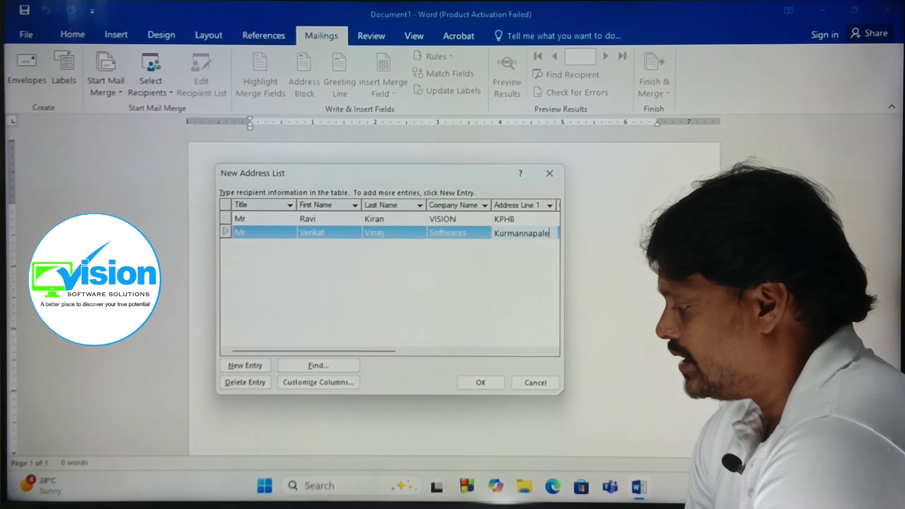
key("Tab")
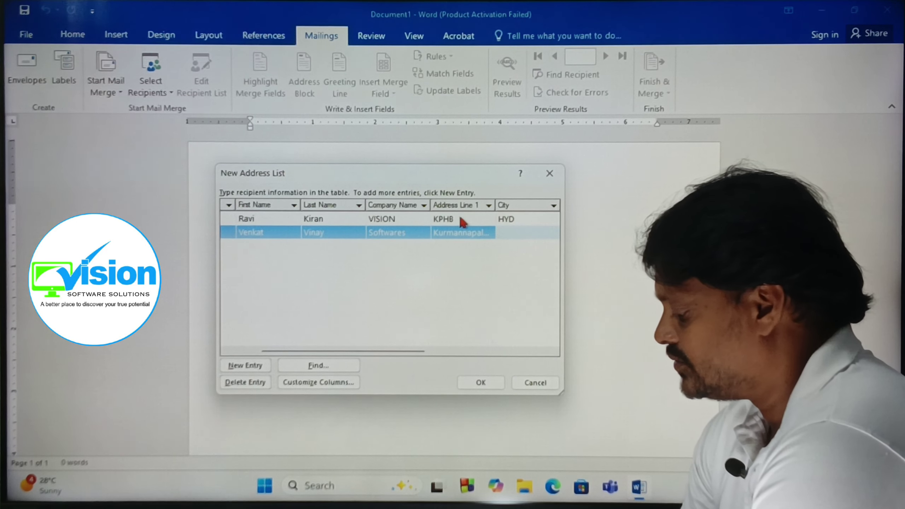
type("VSKP")
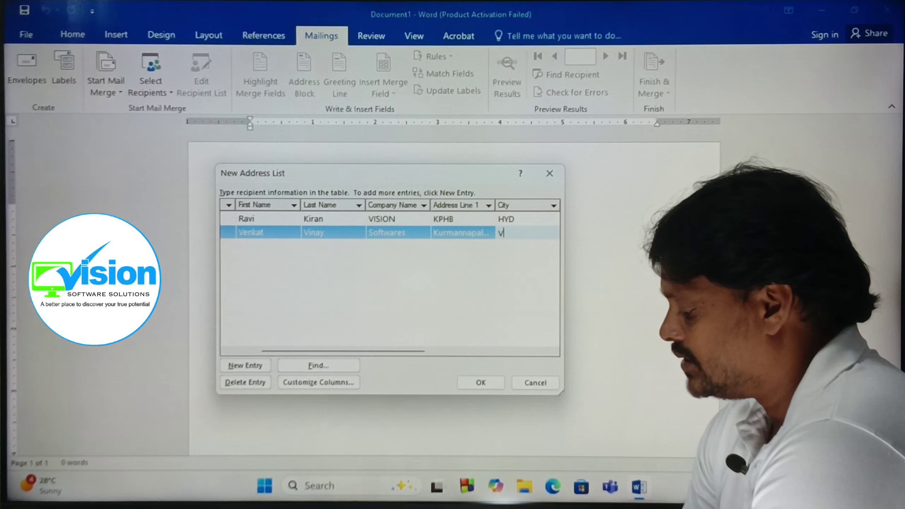
key("Tab")
type("AP")
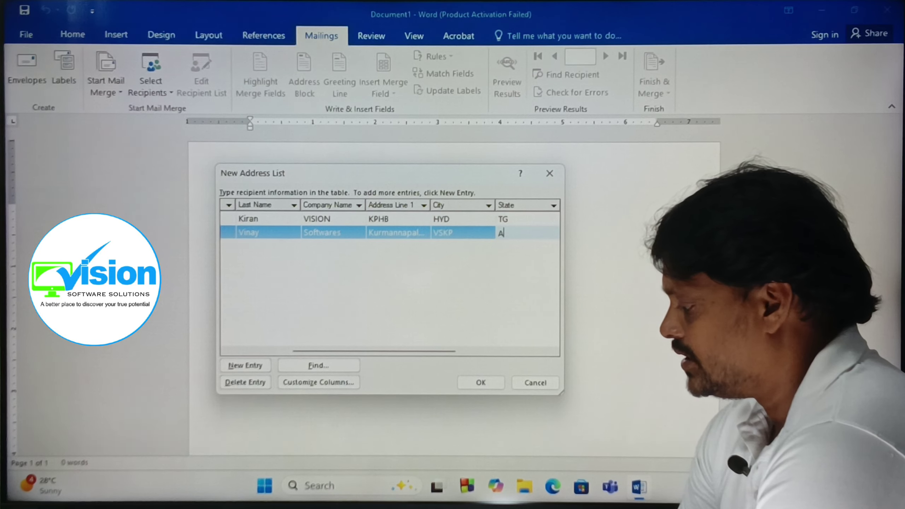
key("Tab")
type("In")
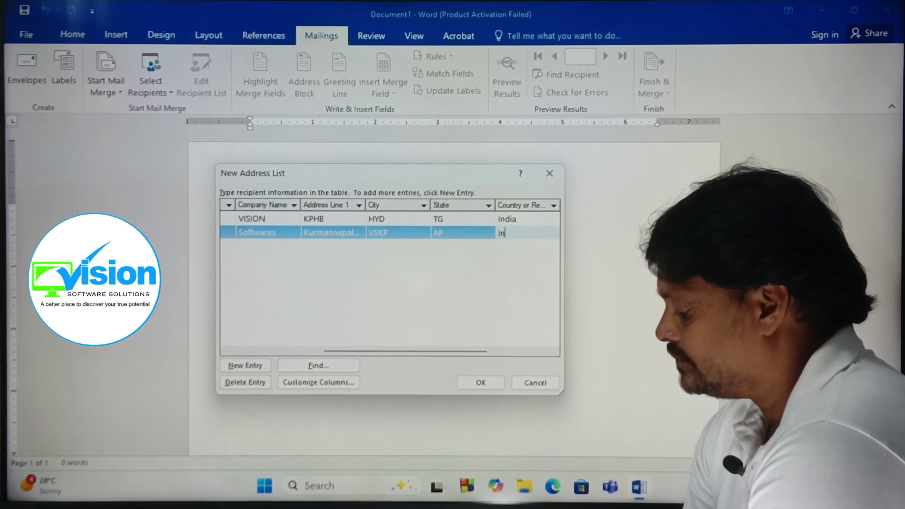
type("dia")
key("Tab")
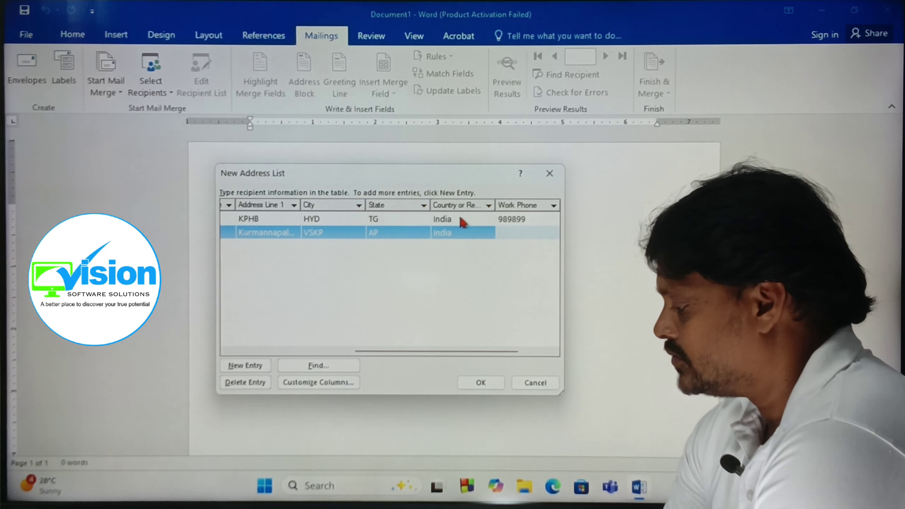
type("7676767")
key("Tab")
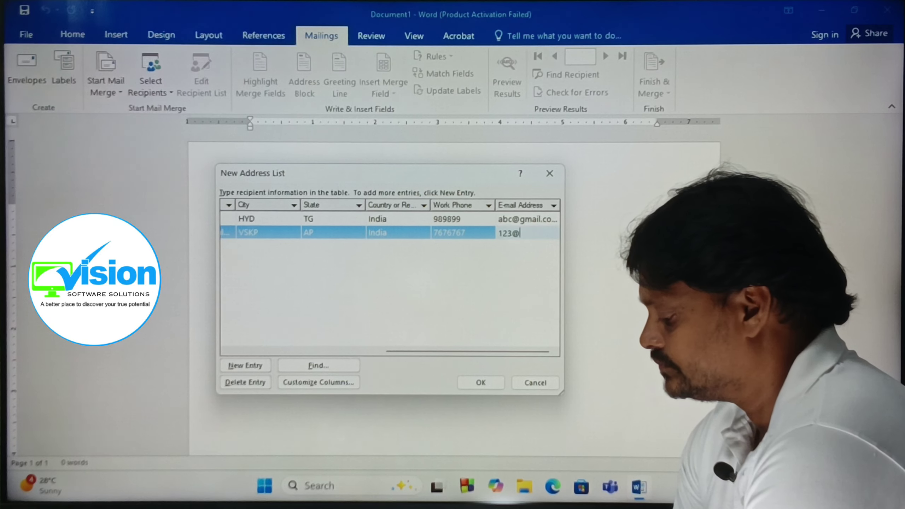
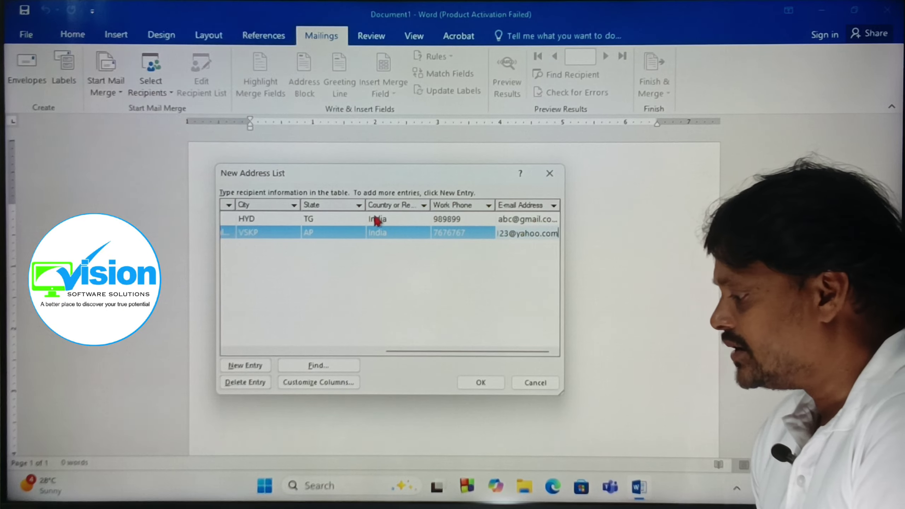
left_click_drag(367, 167, 372, 156)
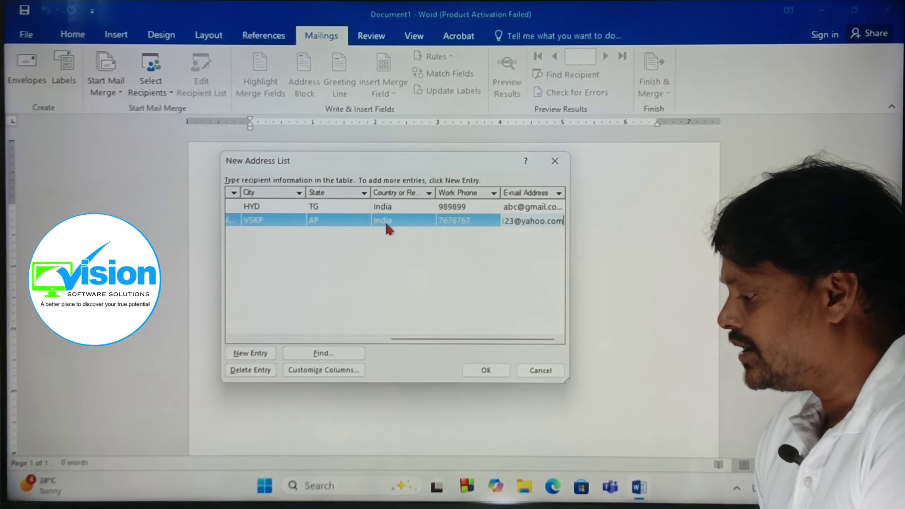
Save the recipient list as 'address' in My Data Sources.
left_click(485, 371)
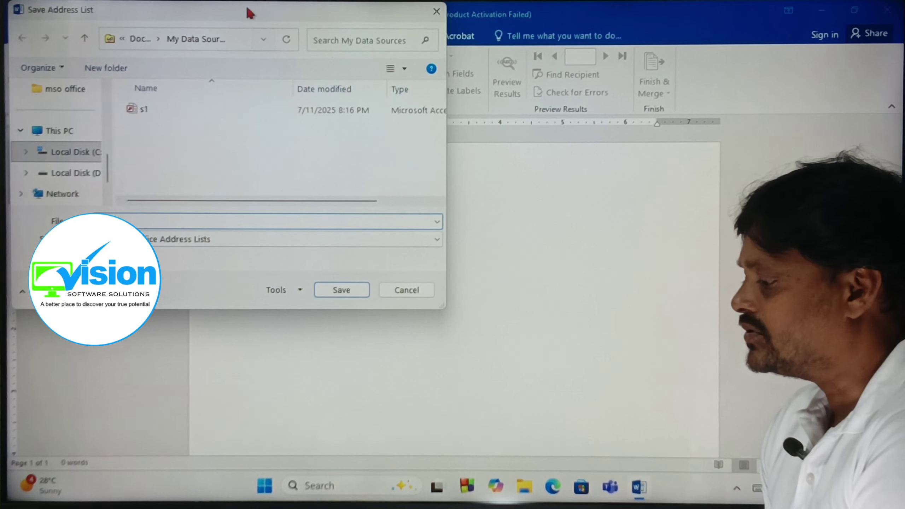
left_click_drag(248, 11, 355, 75)
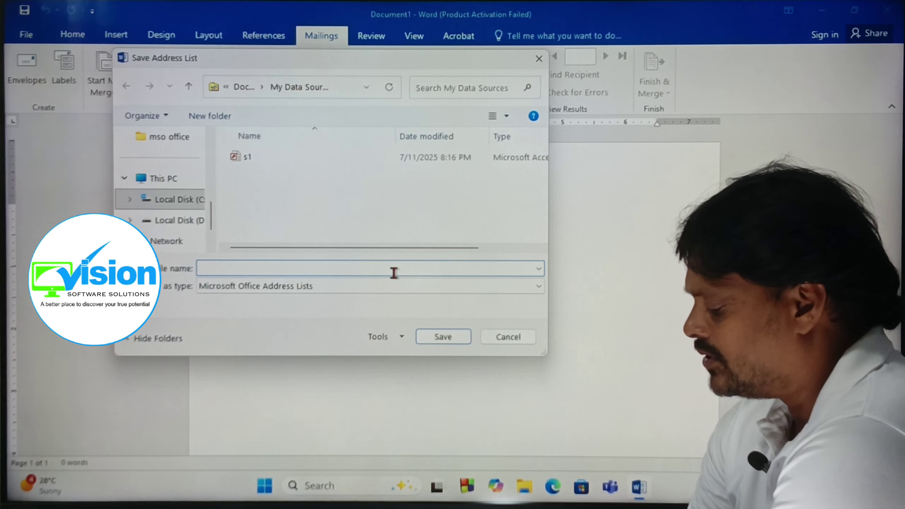
type("address")
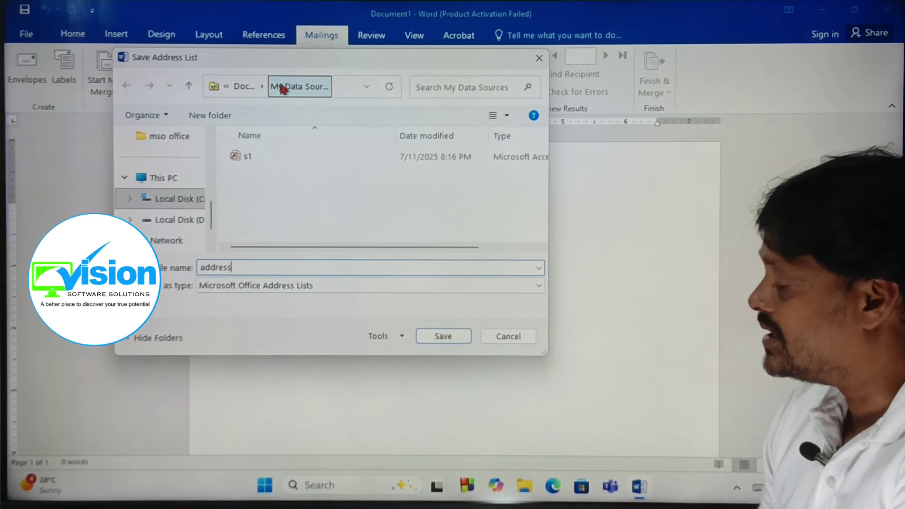
left_click(443, 335)
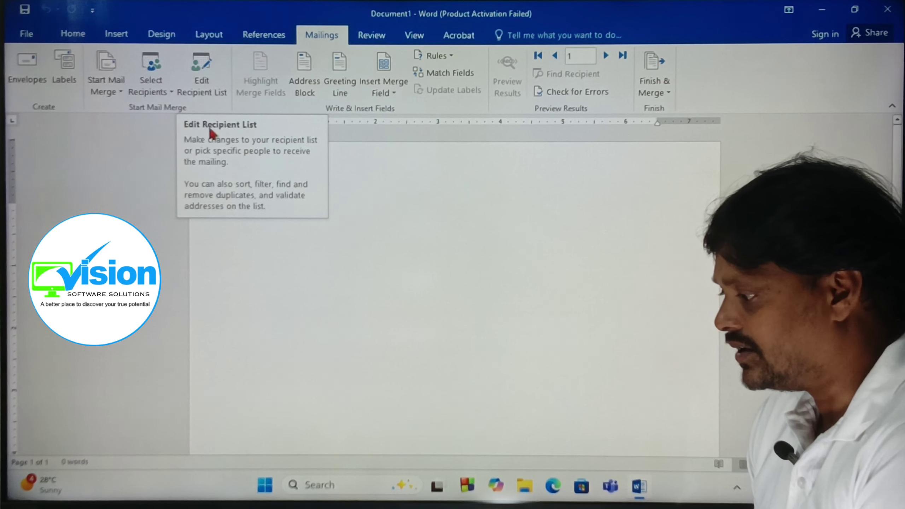
Make Document1 a Letters-type mail merge document.
left_click(118, 89)
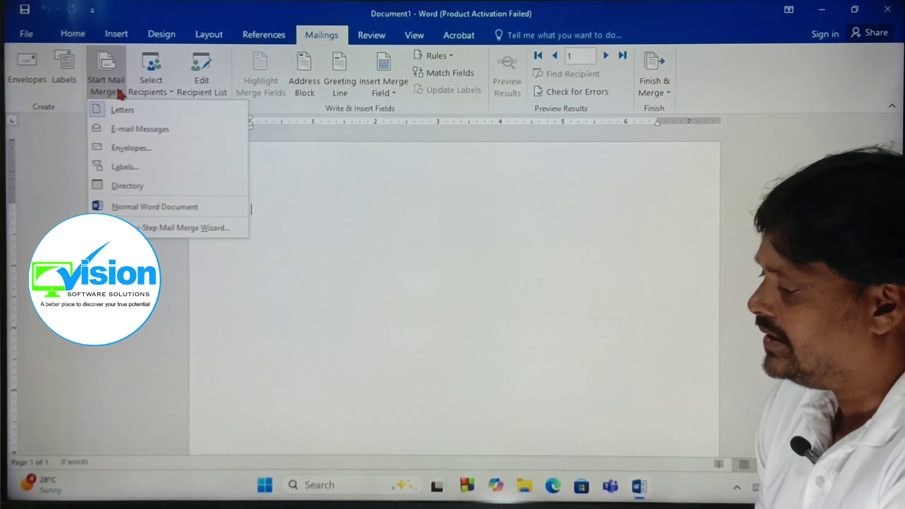
left_click(132, 111)
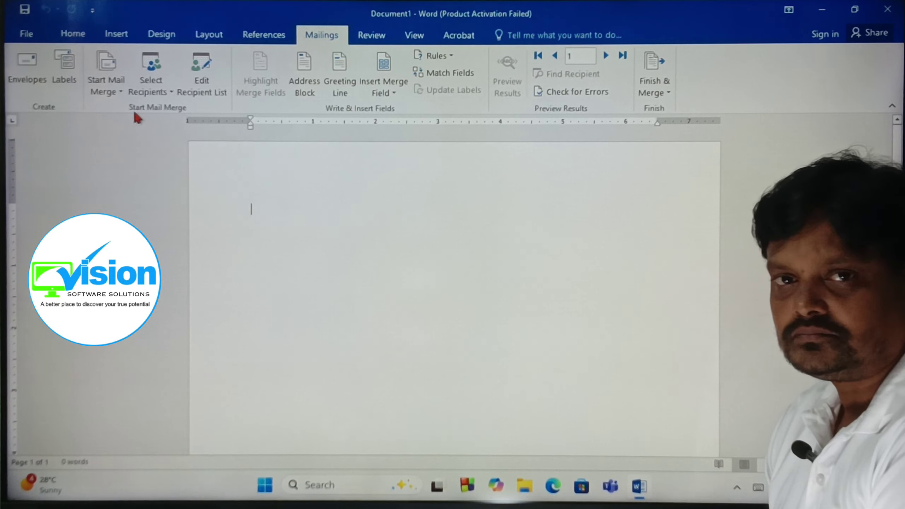
Apply A4 paper size, Portrait orientation and Normal margins from the Layout page-setup tools.
left_click(173, 35)
left_click(209, 34)
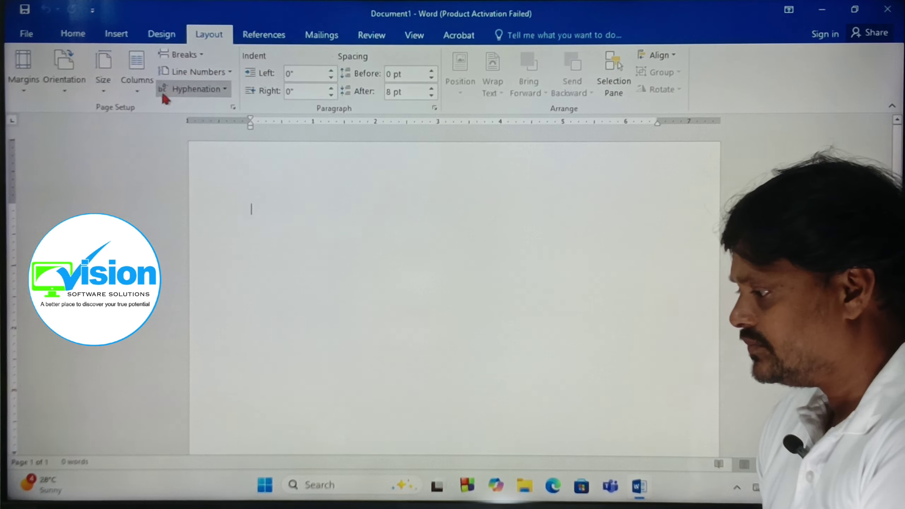
left_click(103, 80)
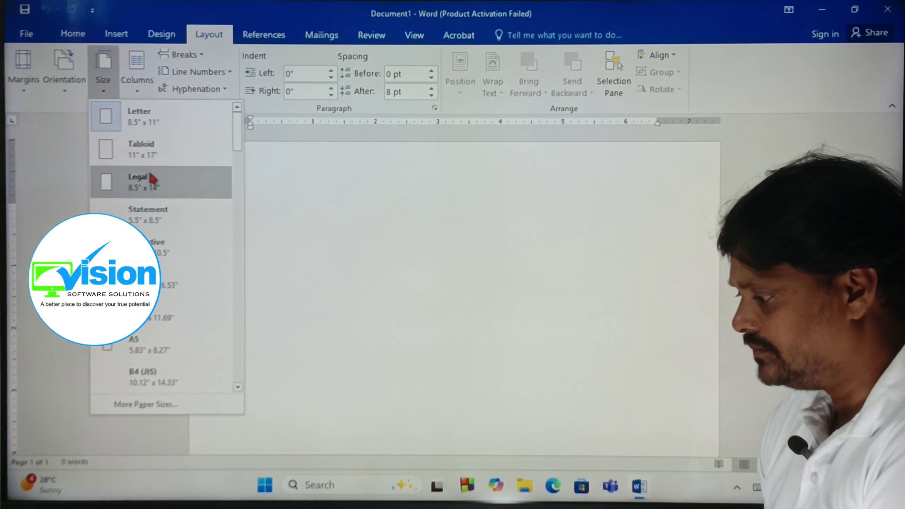
left_click(143, 321)
left_click(64, 71)
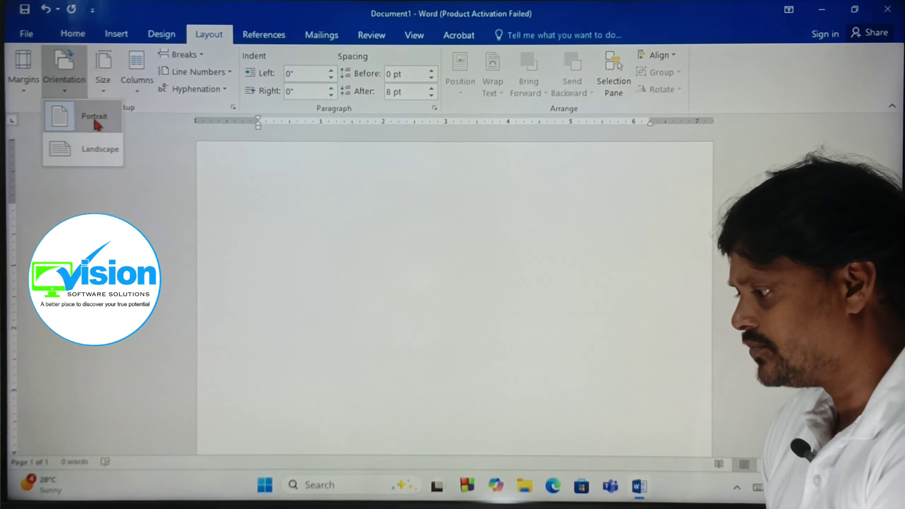
left_click(96, 125)
left_click(23, 71)
left_click(94, 171)
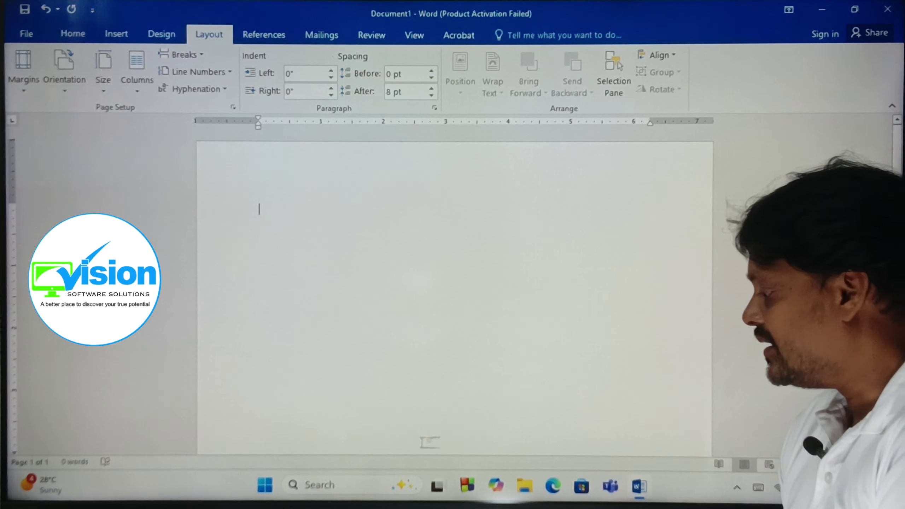
scroll(635, 395, "up", 2)
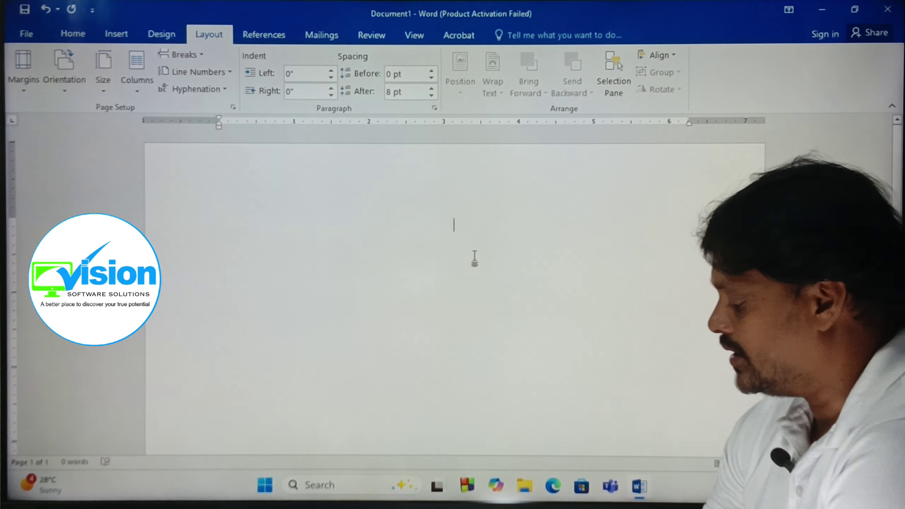
Type the heading 'Letter', add a left-aligned line below it, and show the Mailings tools.
type("Letter")
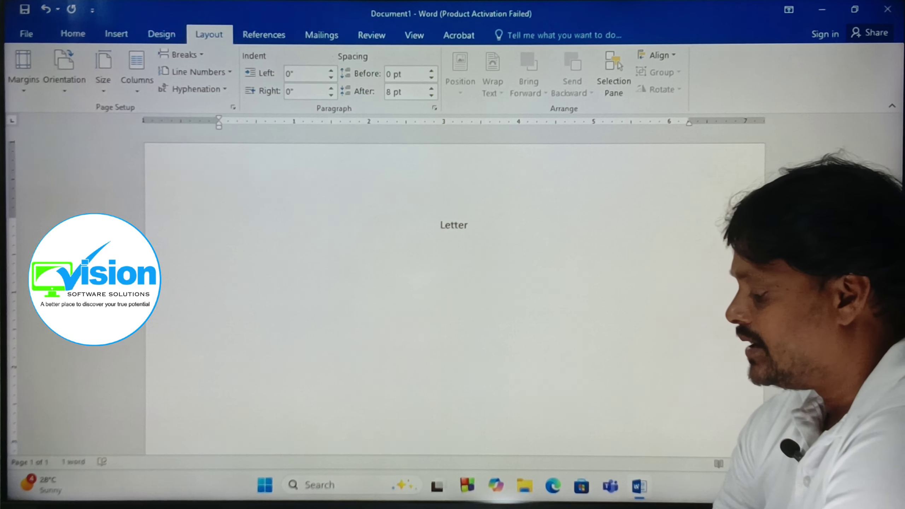
key("Return")
key("ctrl+l")
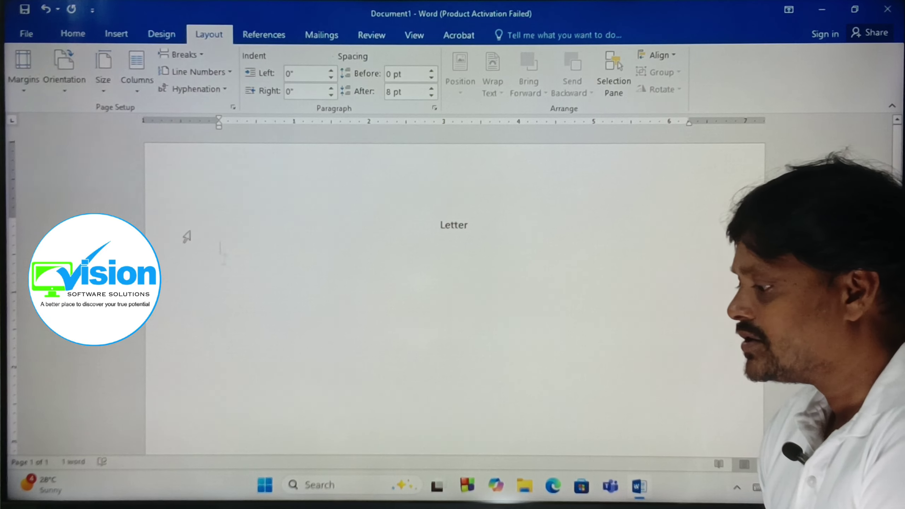
left_click(322, 35)
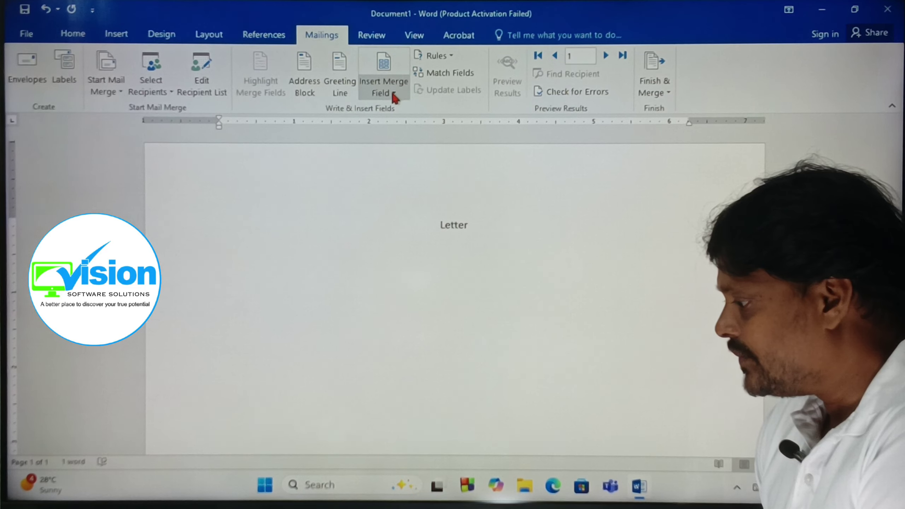
Insert the default «AddressBlock» field beneath the heading and start a new line after it.
left_click(302, 77)
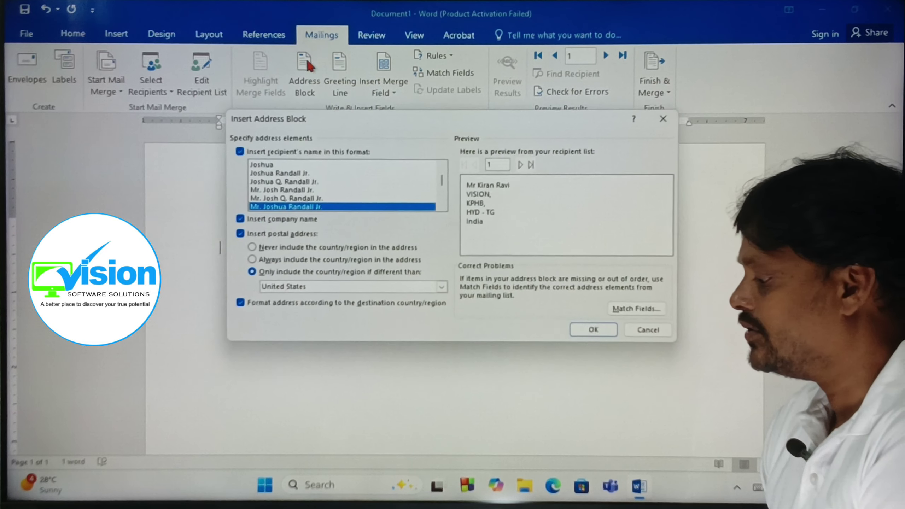
left_click(583, 332)
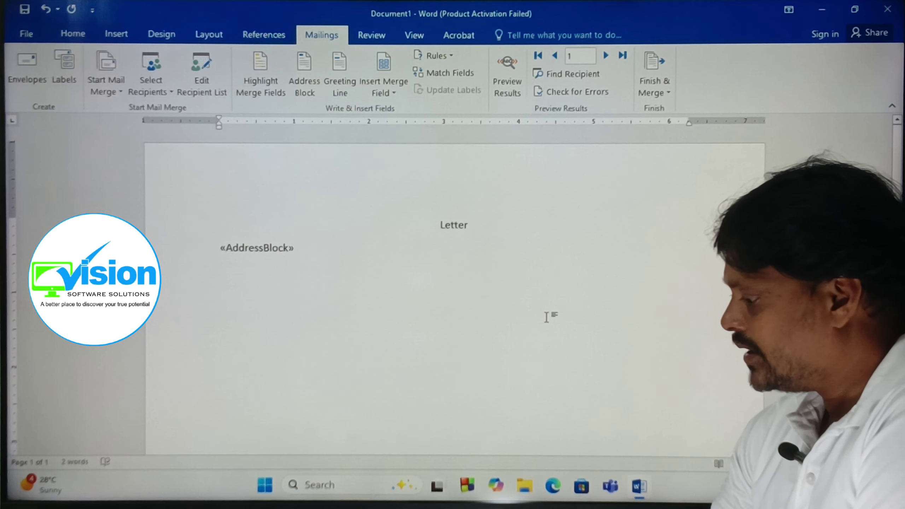
key("Return")
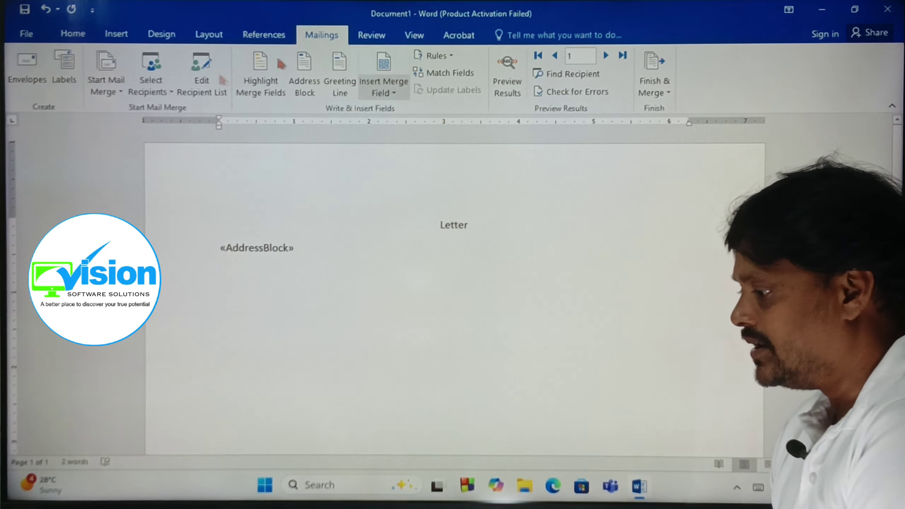
Add right-aligned «Work_Phone» and «Email_Address» fields on separate lines, then left-align the next line.
left_click(73, 33)
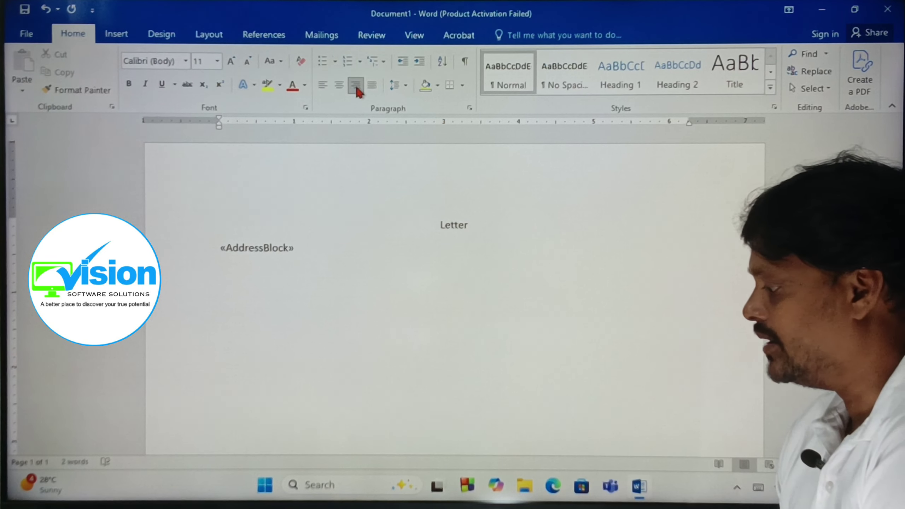
left_click(319, 37)
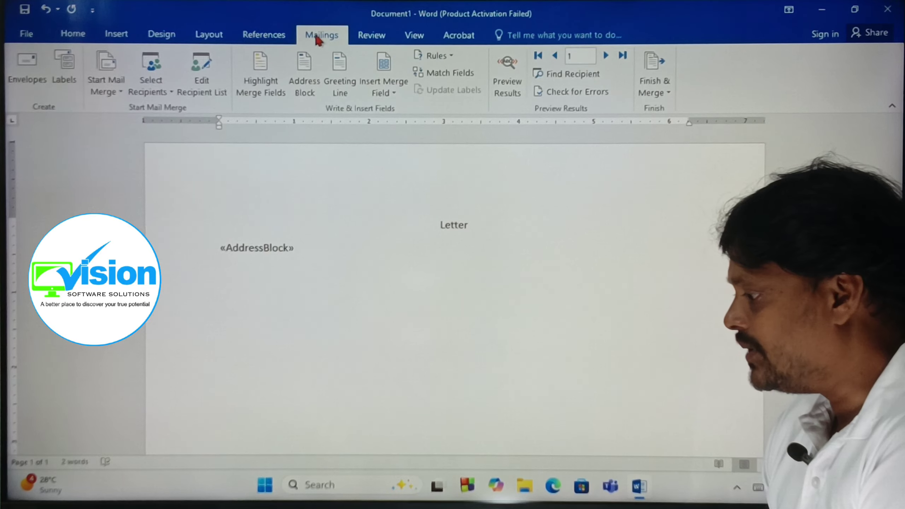
left_click(392, 88)
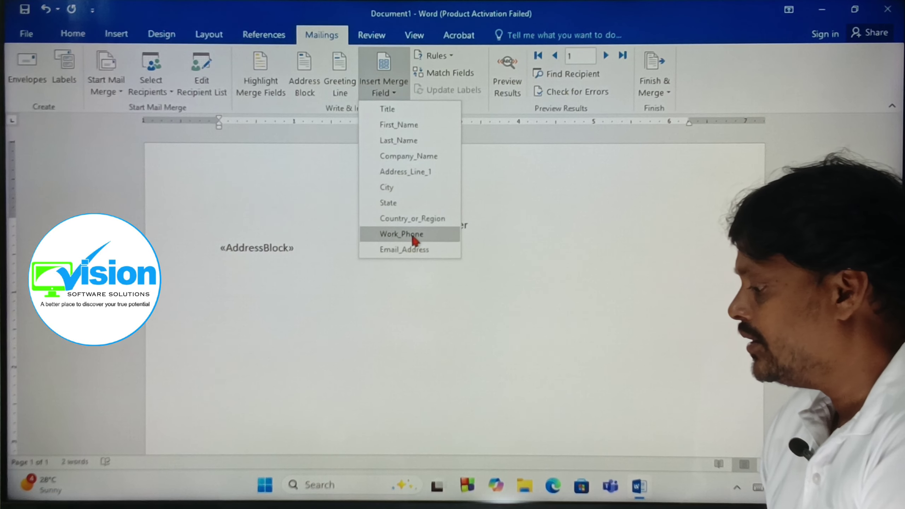
left_click(402, 234)
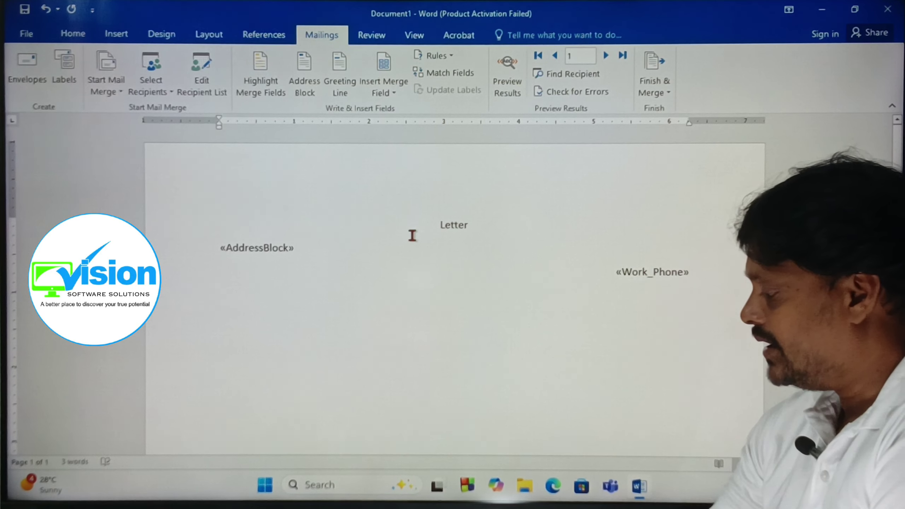
key("Return")
left_click(392, 87)
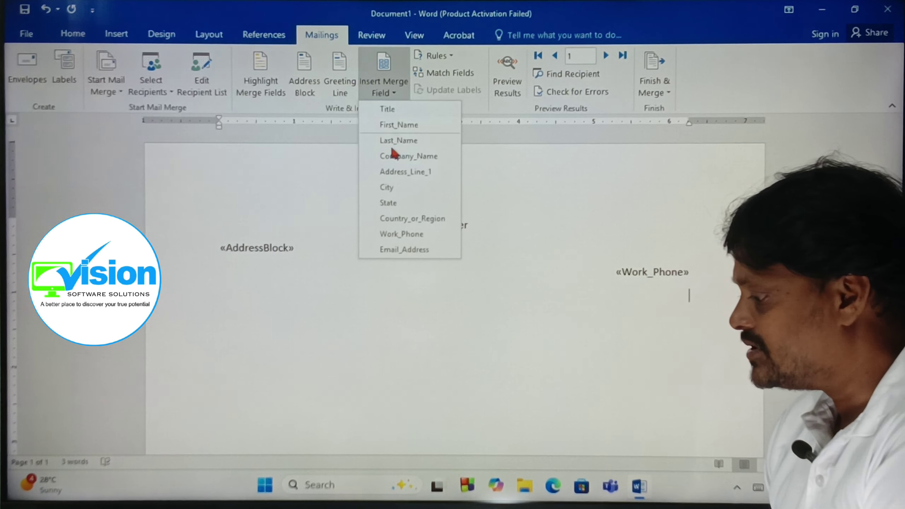
left_click(393, 250)
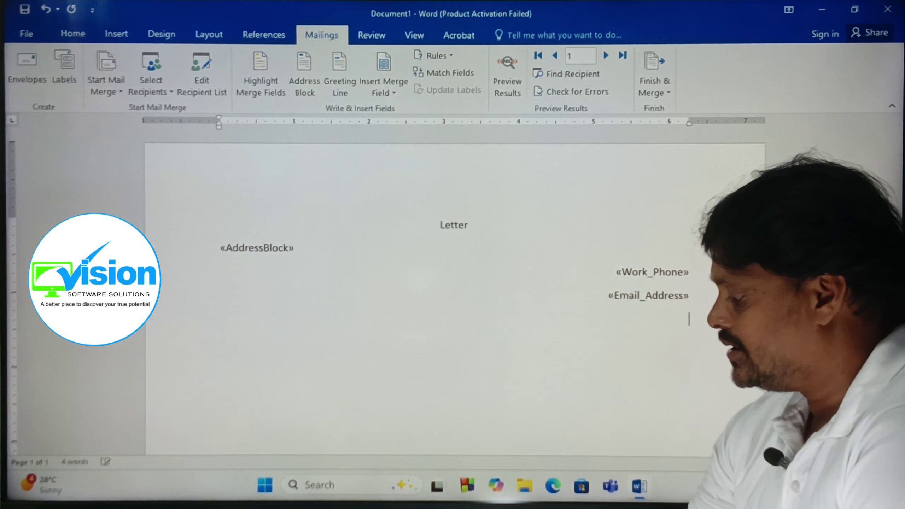
key("ctrl+l")
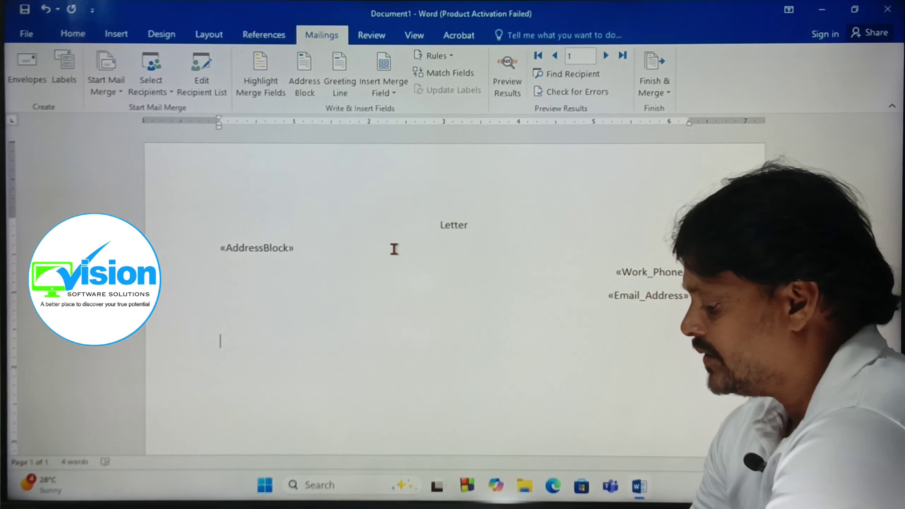
Erase the typed 'De', insert the default «GreetingLine» field and indent the following line.
type("De")
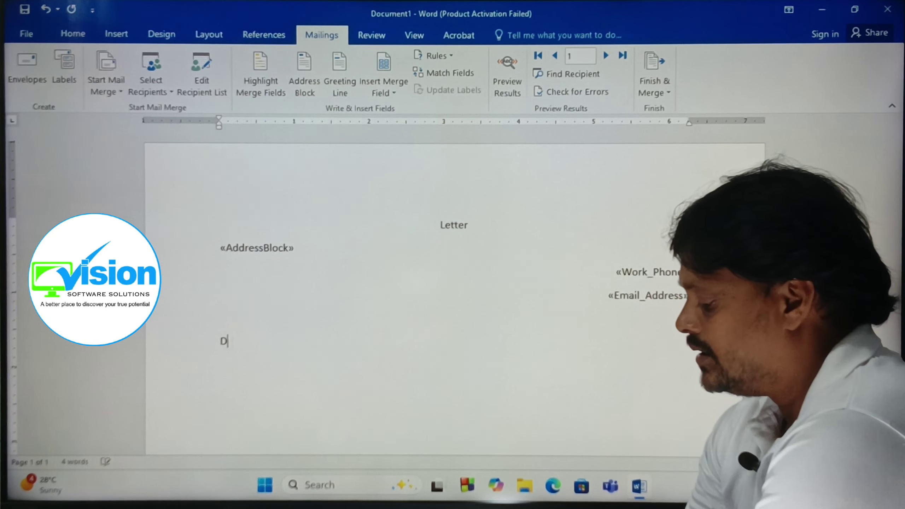
key("BackSpace")
key("BackSpace")
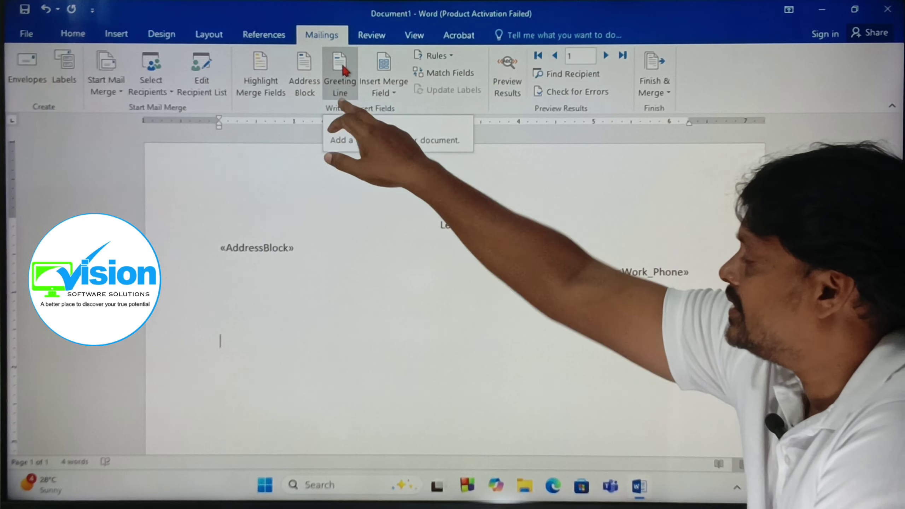
left_click(341, 70)
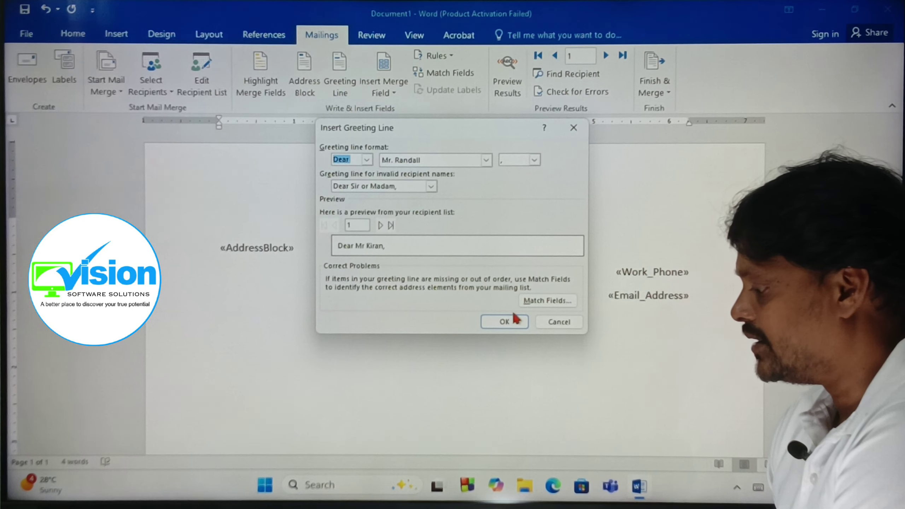
left_click(504, 322)
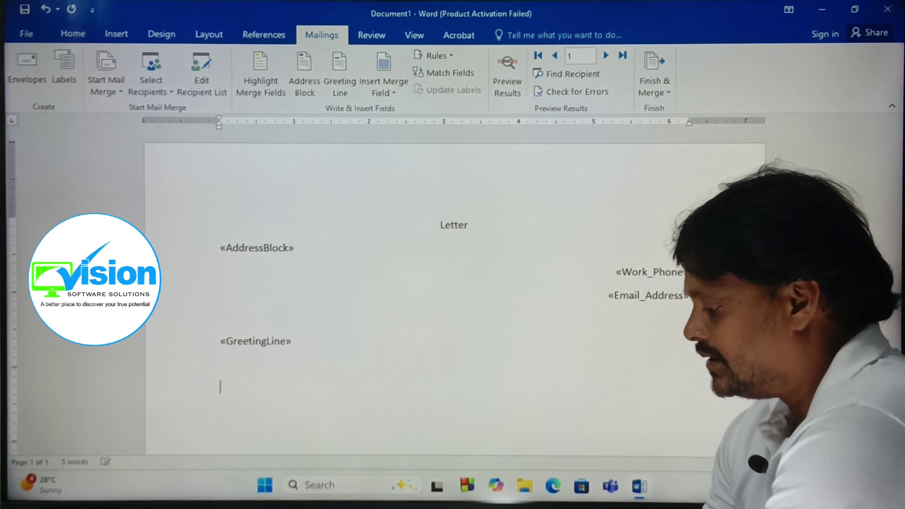
key("Tab")
Type a 'Sub:' subject line, a placeholder body paragraph and the '(XXXXXXXXXXxxx)' sign-off line.
type("Sub")
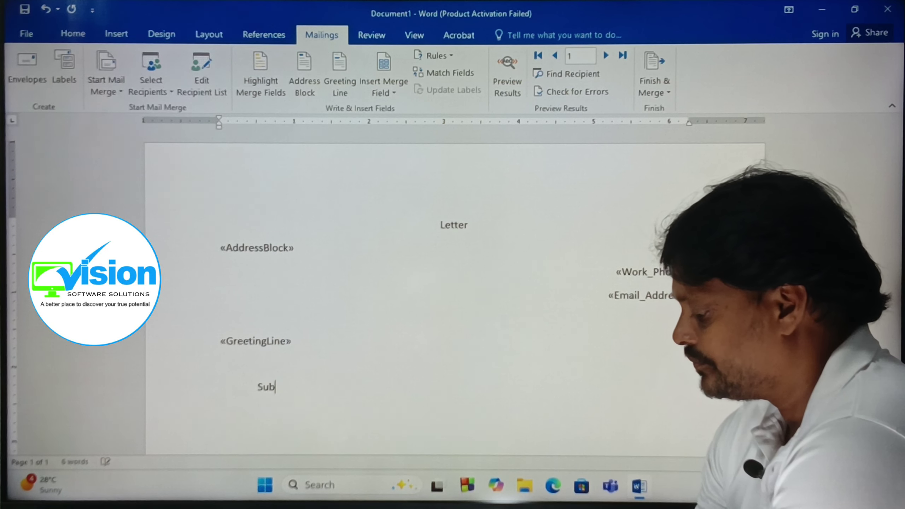
type(": xxxxxxxxxxxxxxxxxxxxxxxxxxxxxxxx")
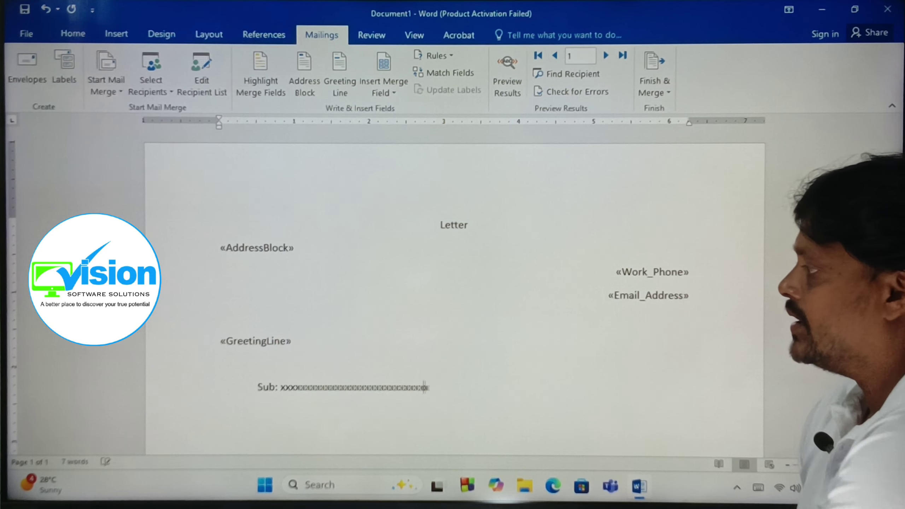
type("xxxxxxxx")
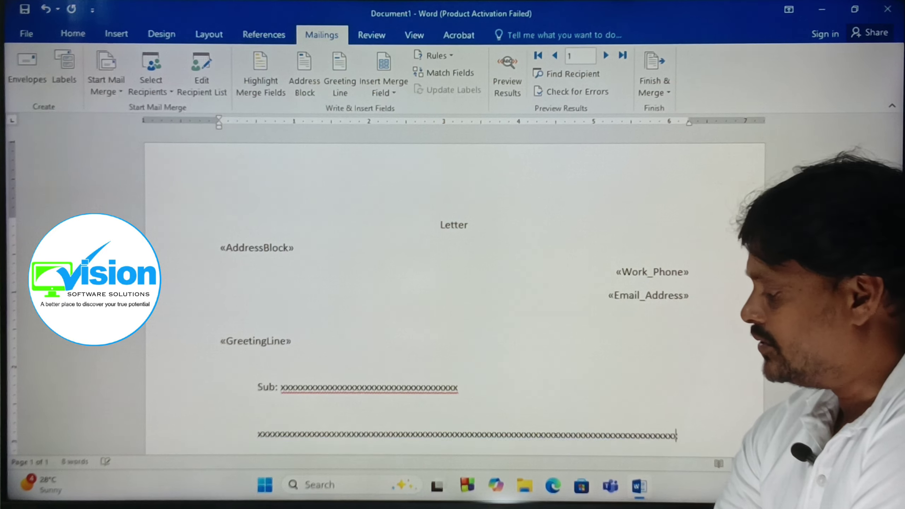
type("xxxxxxxxxxxxxxxxxxxxxxxxxxxxxxxxxxxxxxxxxxxxxxxxxxxxxxxxxxxxx")
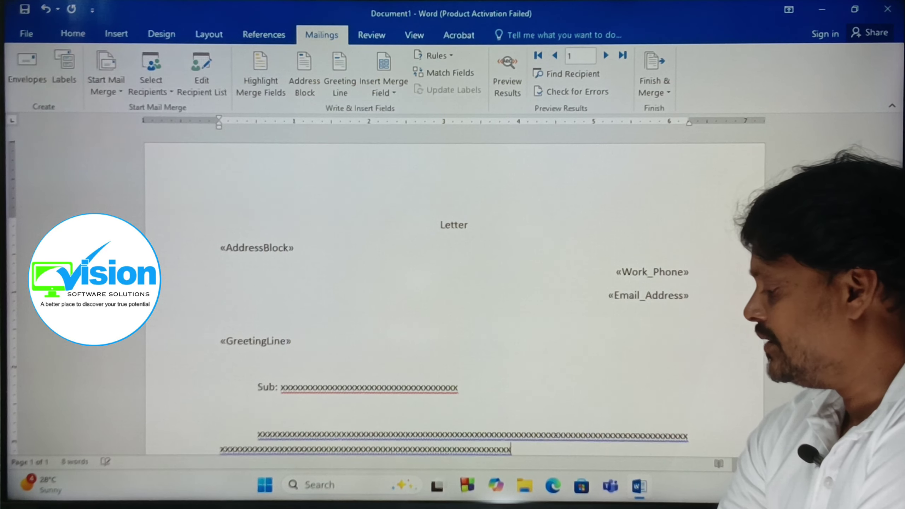
type("xxxxxxxxxxxxx")
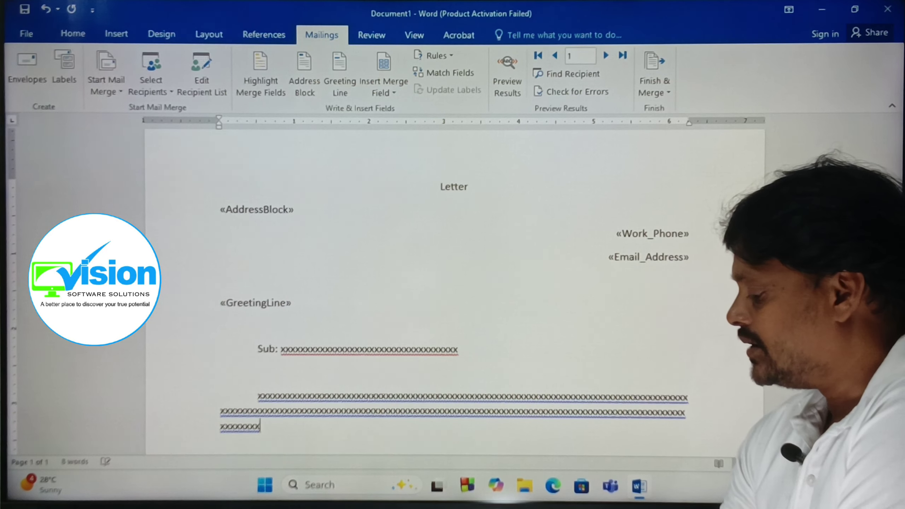
type("x")
key("Return")
key("Return")
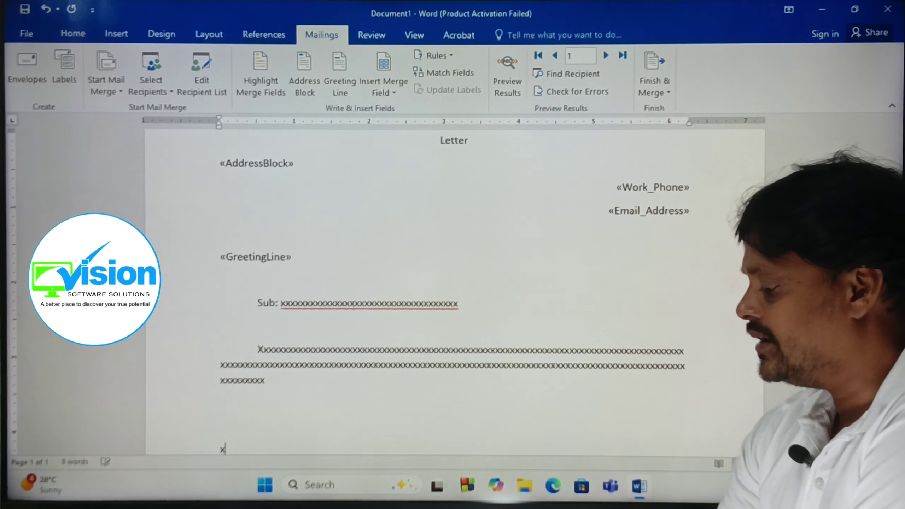
key("Return")
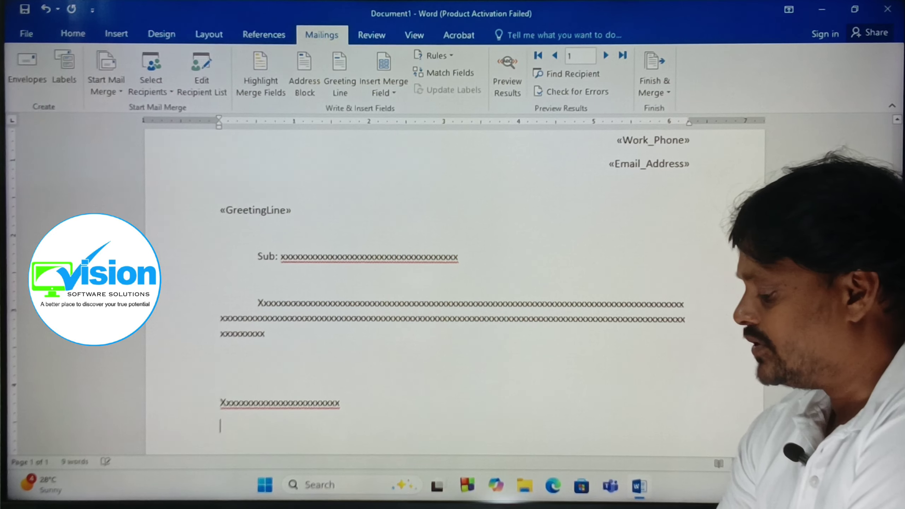
type("(")
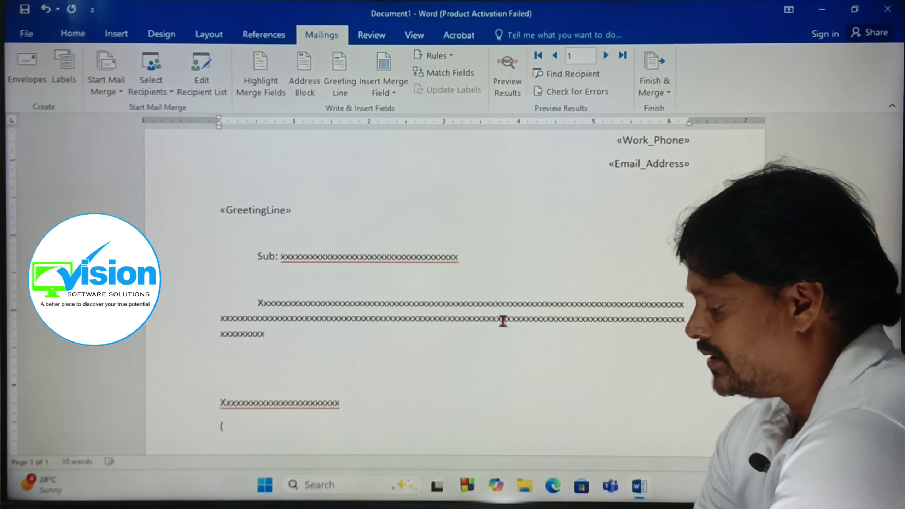
type("XXXXXXXXXXxxx)")
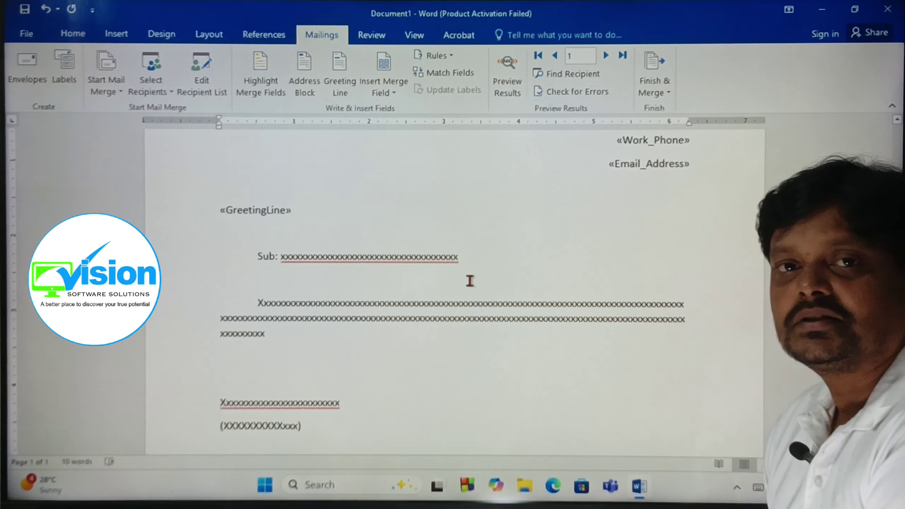
scroll(456, 280, "up", 4)
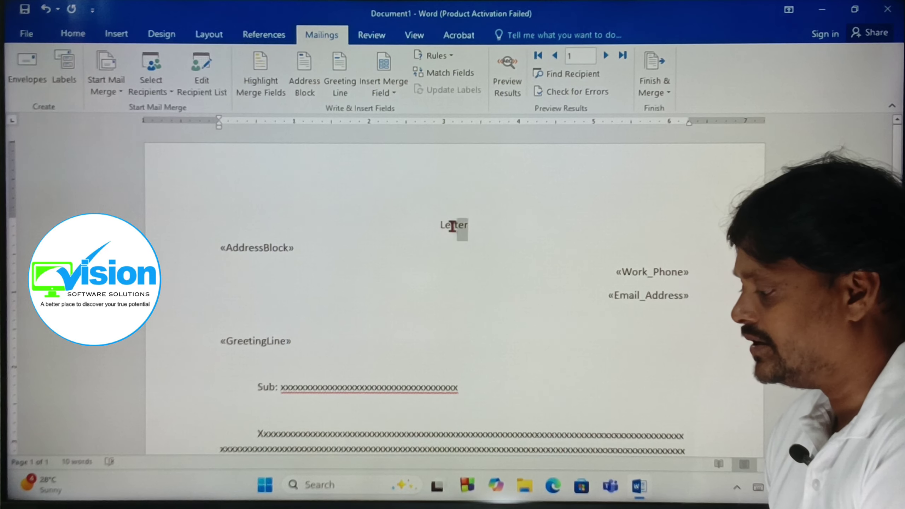
Grow the Letter heading to 14 pt and colour it red.
left_click(73, 34)
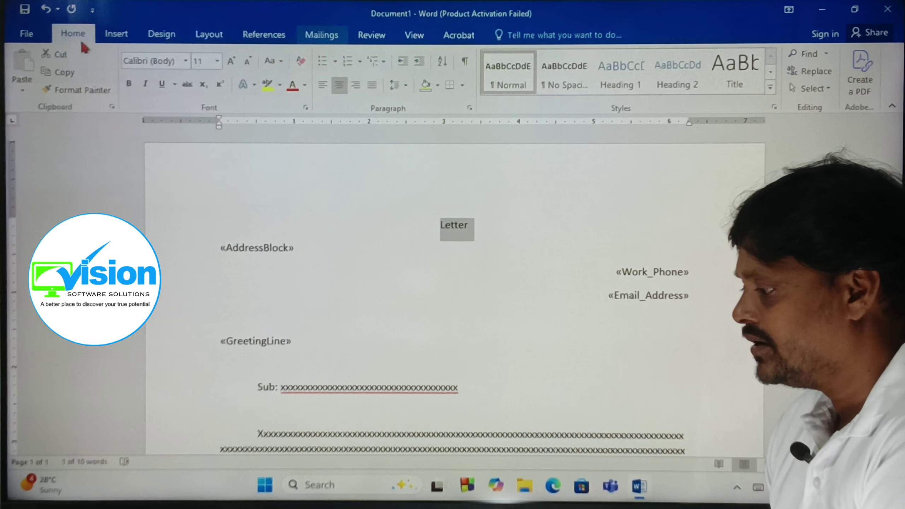
left_click(230, 62)
left_click(230, 62)
left_click(294, 87)
Check the restyled heading and the AddressBlock and Work_Phone fields, then return to Mailings.
left_click(426, 269)
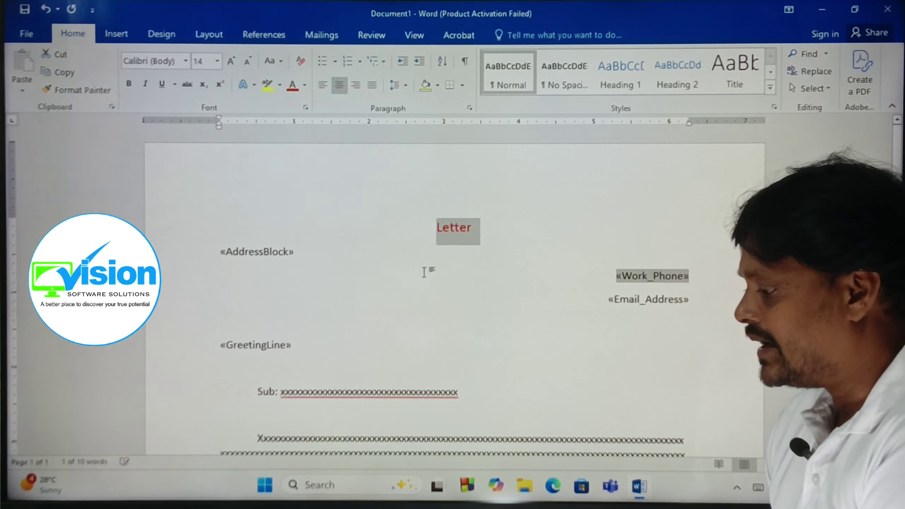
left_click(248, 254)
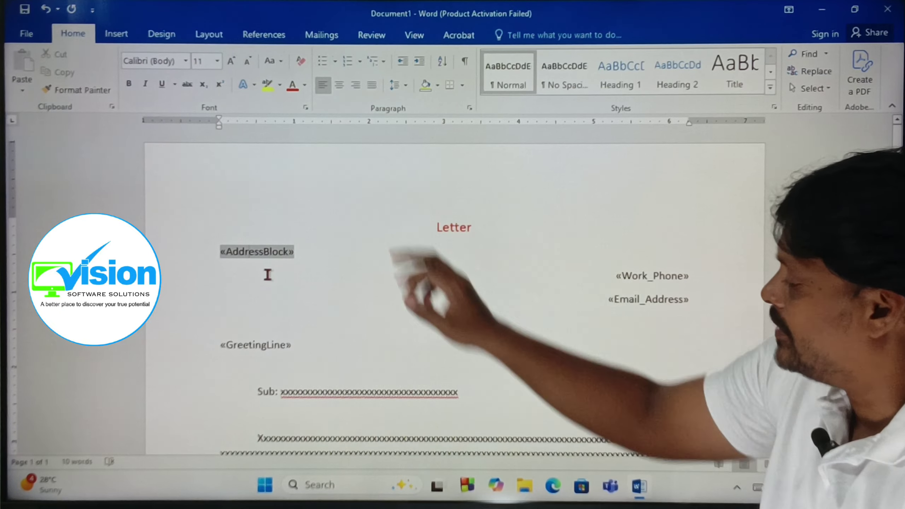
left_click(645, 275)
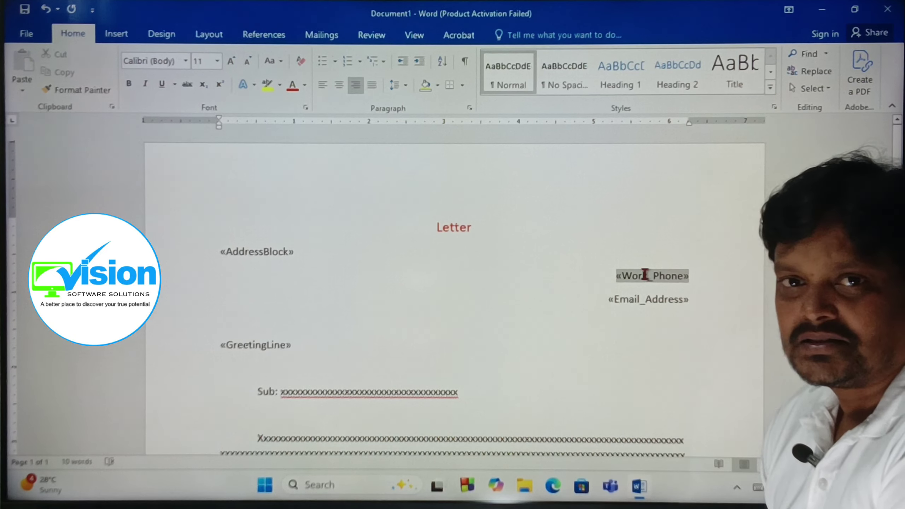
scroll(538, 292, "down", 8)
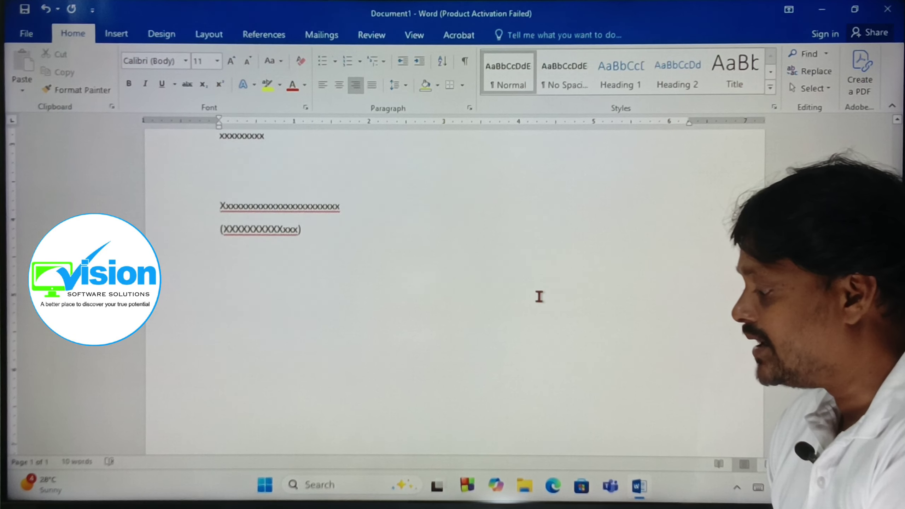
scroll(538, 292, "up", 7)
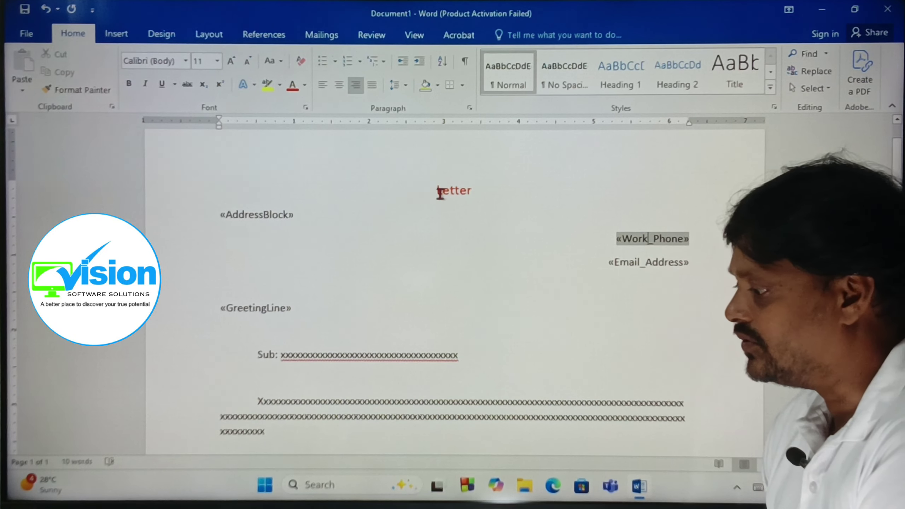
left_click(322, 35)
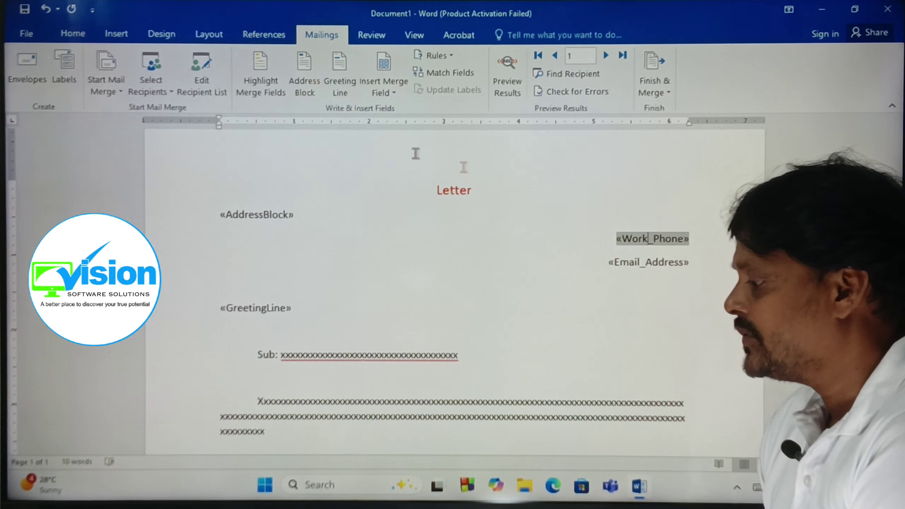
left_click(511, 85)
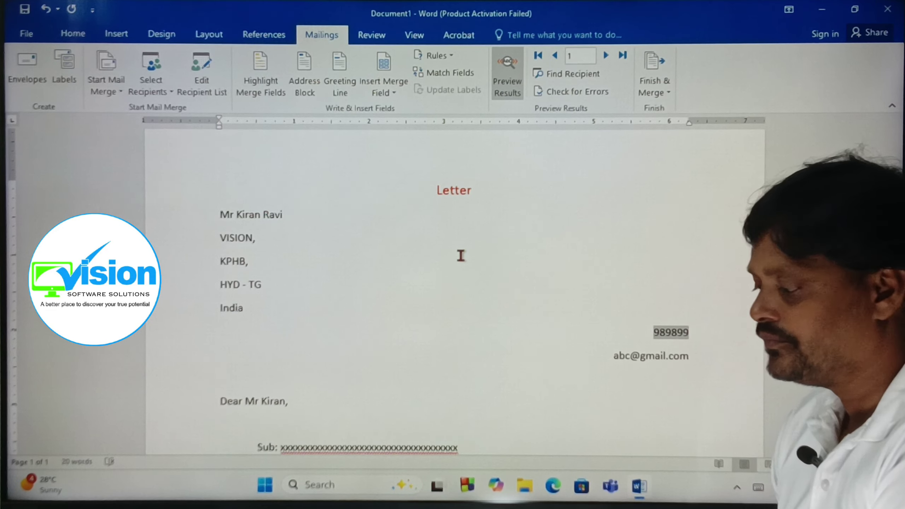
left_click(510, 81)
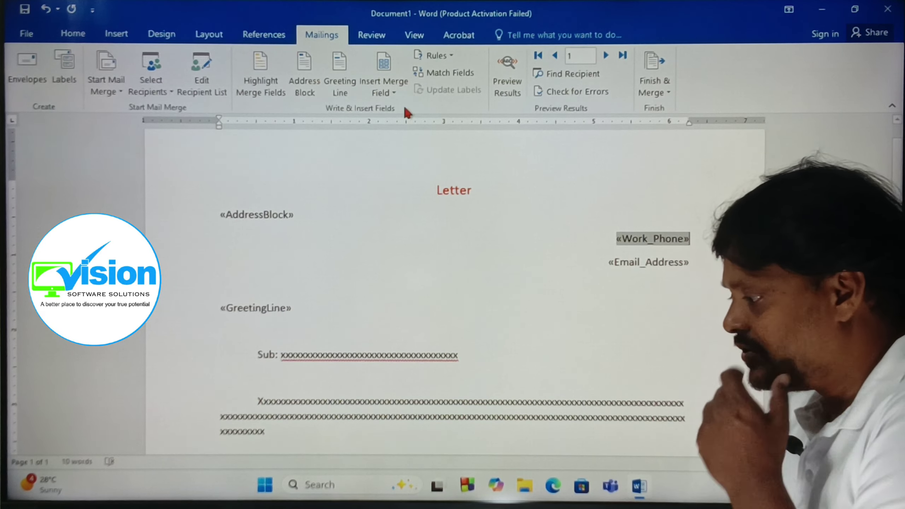
scroll(525, 214, "down", 1)
scroll(505, 253, "up", 2)
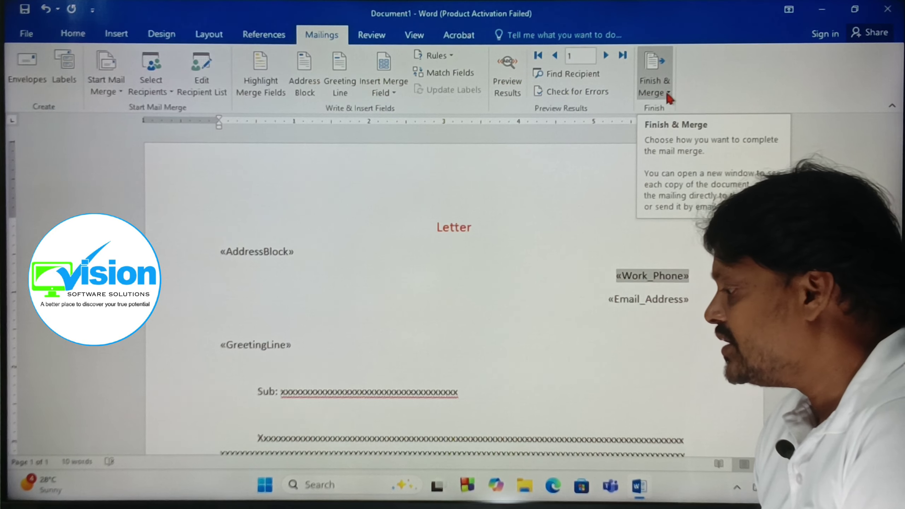
Merge all records into a new document via Finish & Merge > Edit Individual Documents.
left_click(668, 95)
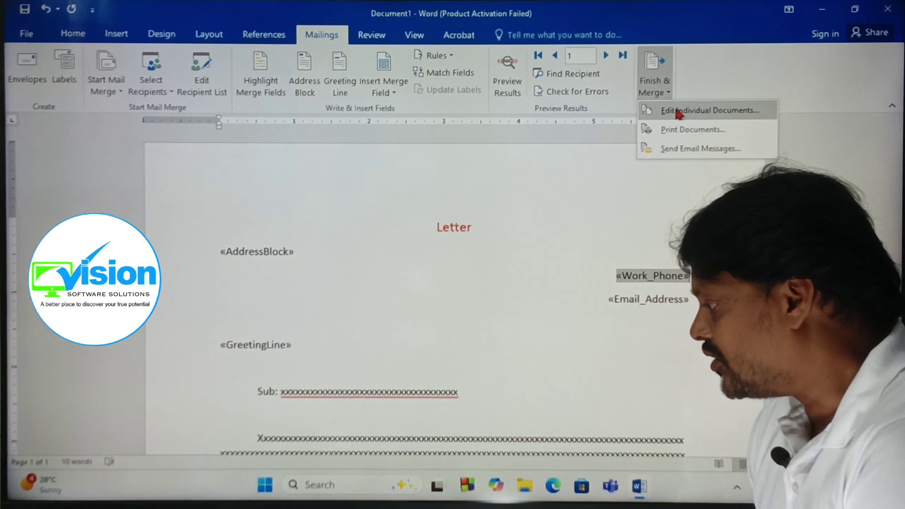
left_click(678, 112)
left_click_drag(455, 191, 355, 168)
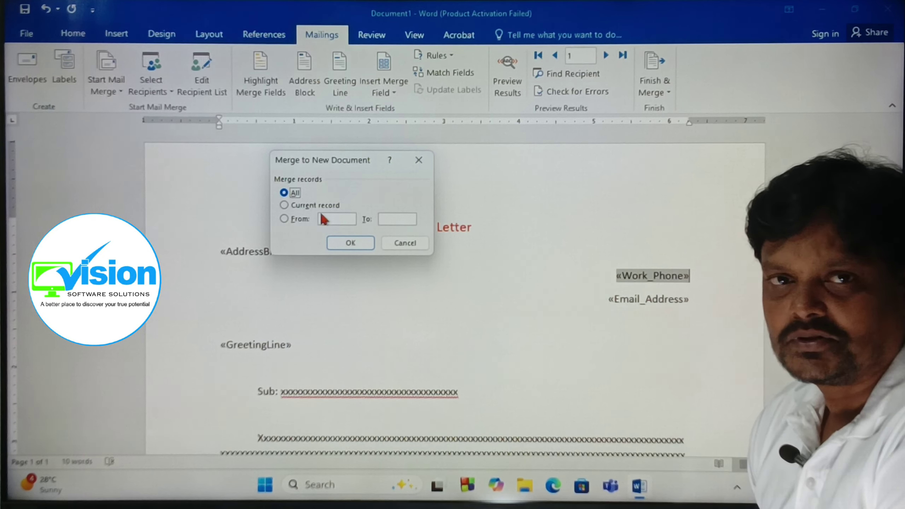
left_click_drag(362, 165, 340, 175)
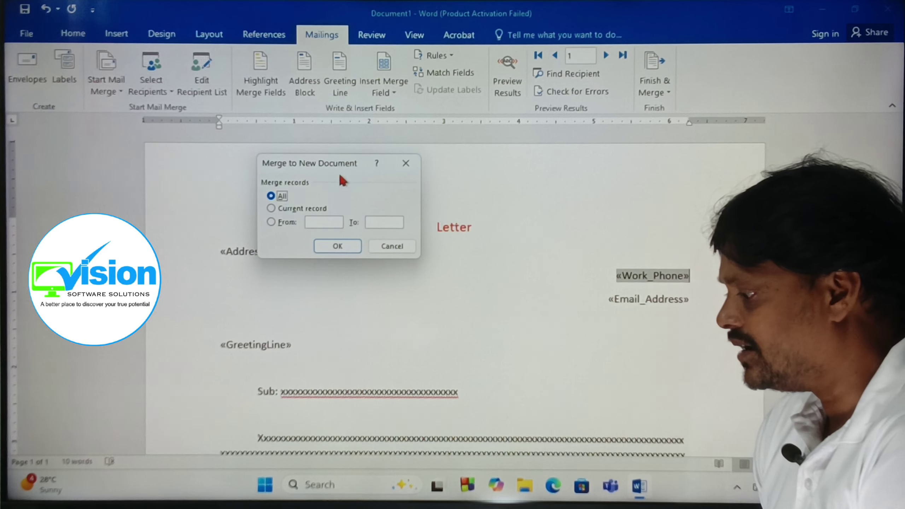
left_click(337, 246)
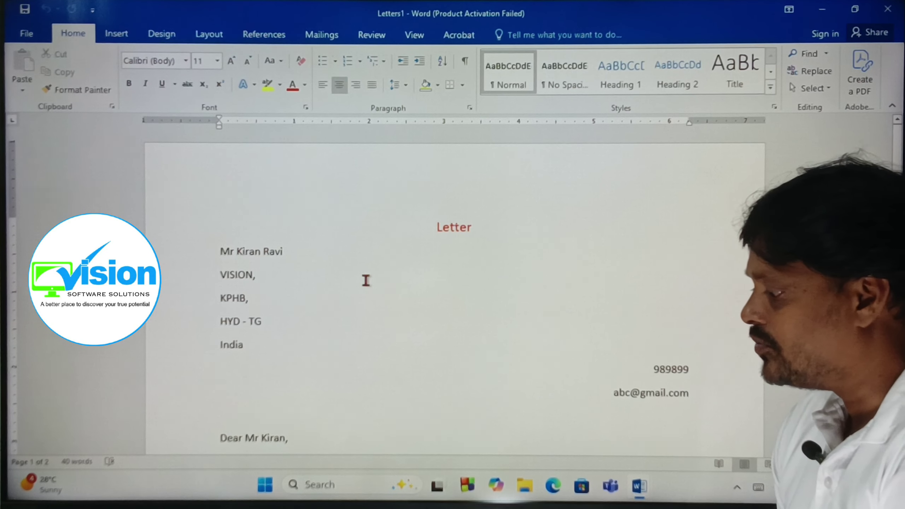
Scroll through both merged letters on pages 1 and 2 of Letters1, then switch to Mailings.
scroll(414, 265, "down", 1)
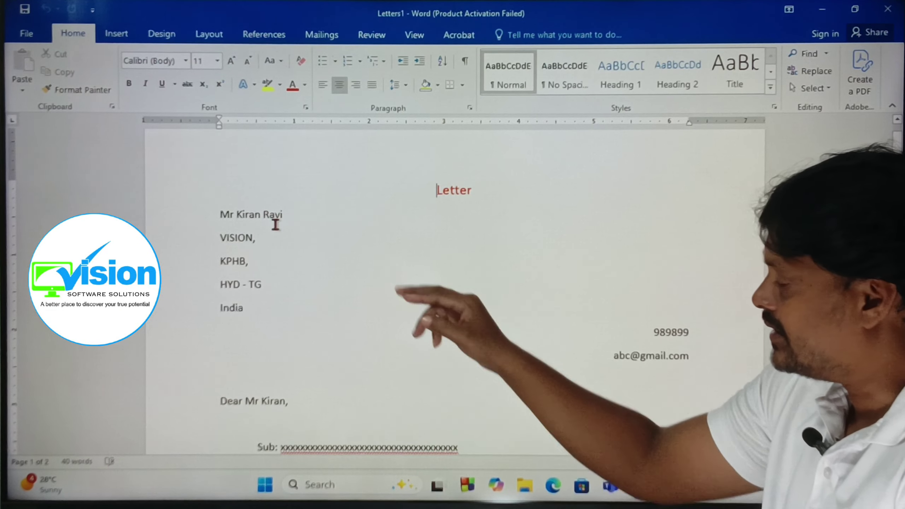
scroll(292, 246, "down", 15)
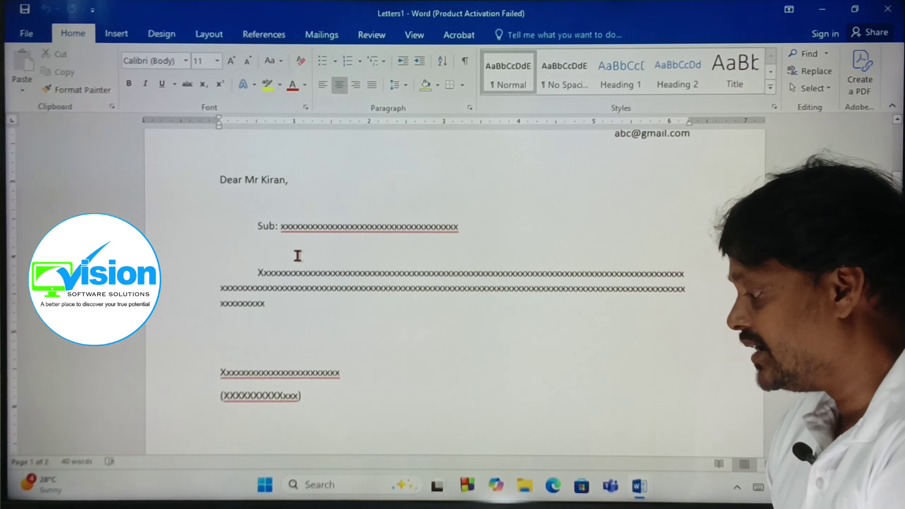
scroll(301, 257, "down", 8)
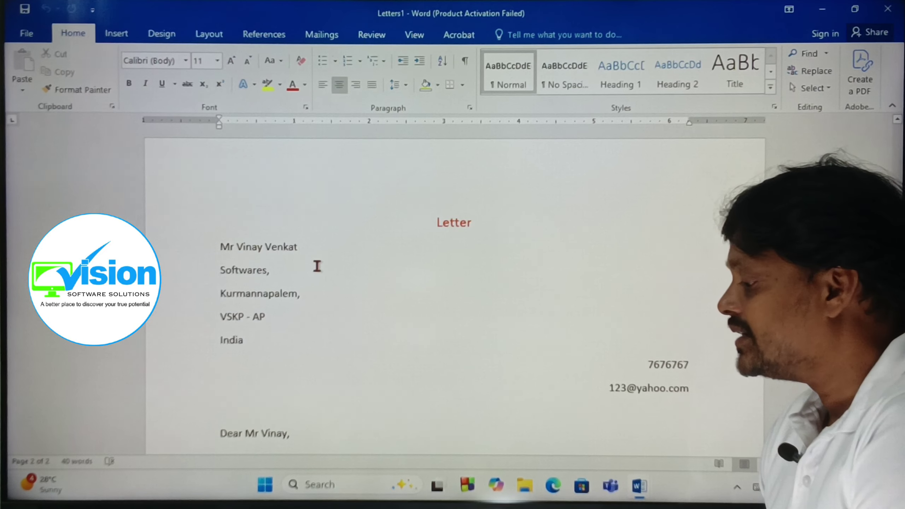
scroll(317, 266, "down", 8)
scroll(317, 266, "up", 9)
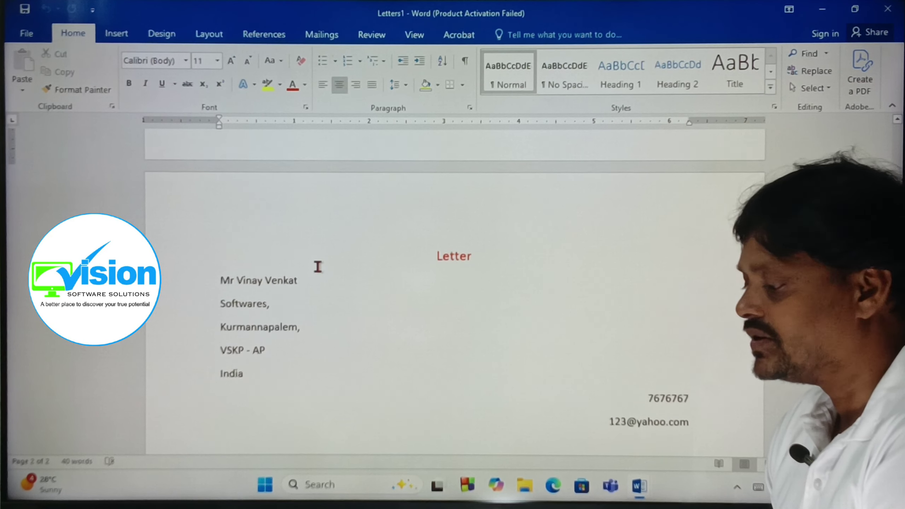
scroll(317, 266, "up", 10)
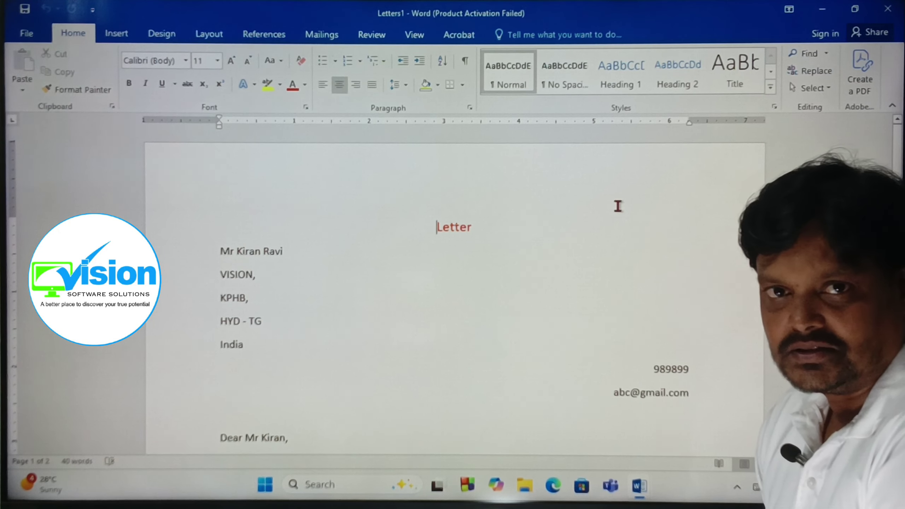
scroll(631, 199, "down", 10)
scroll(631, 200, "up", 10)
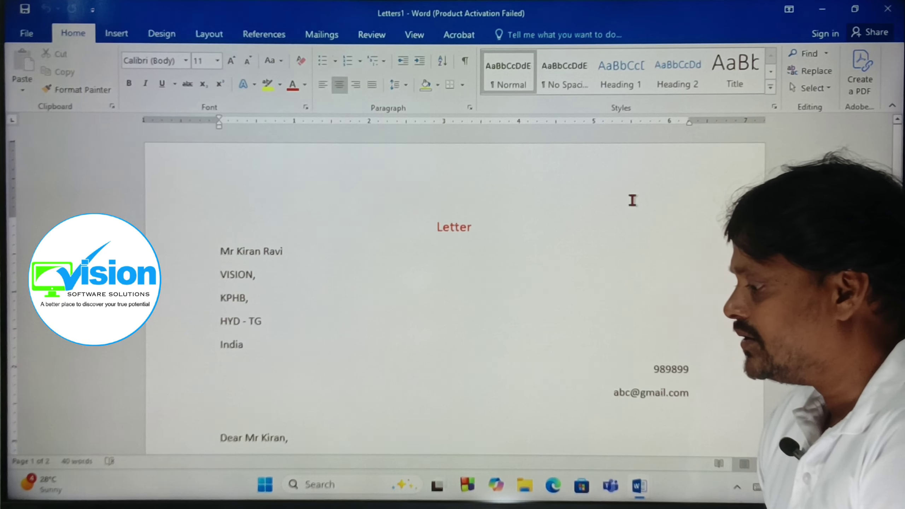
left_click(335, 36)
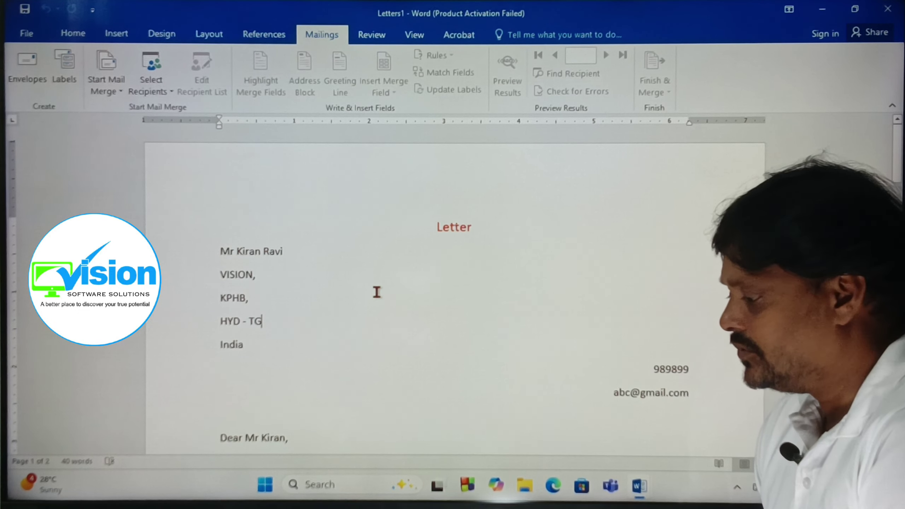
Minimize Letters1, open Edit Recipient List for Document1 and select the address.mdb data source.
left_click(822, 9)
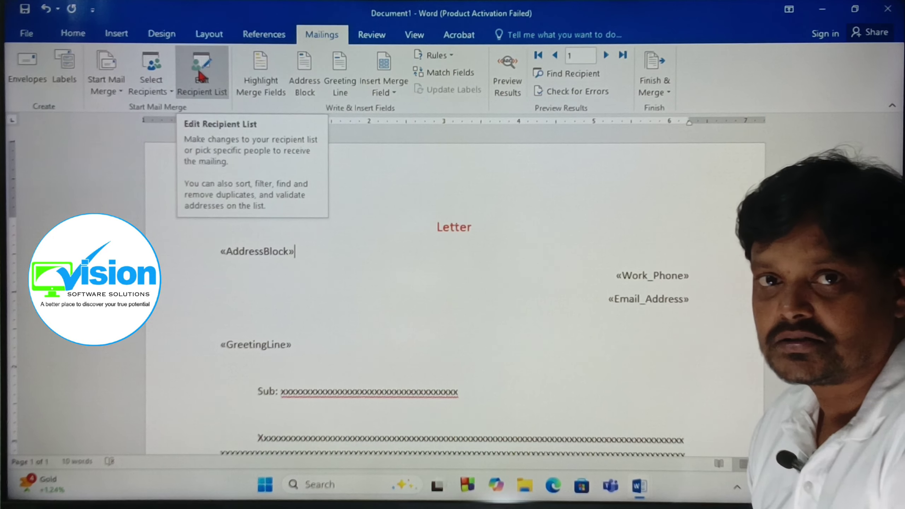
left_click(201, 79)
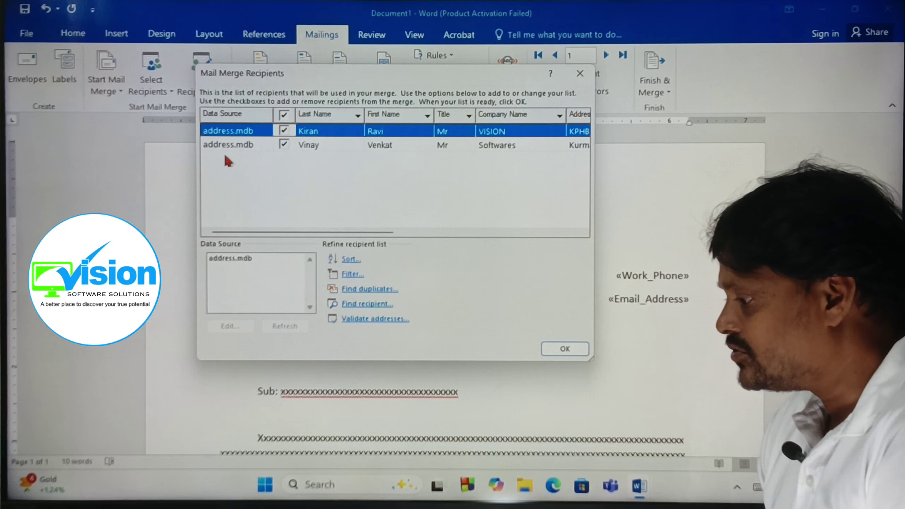
left_click(225, 148)
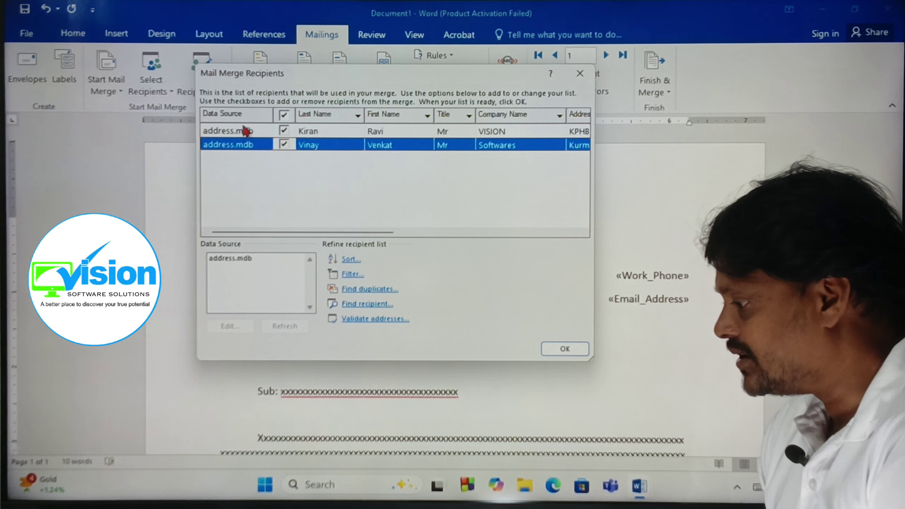
left_click(244, 131)
left_click(244, 142)
left_click(245, 130)
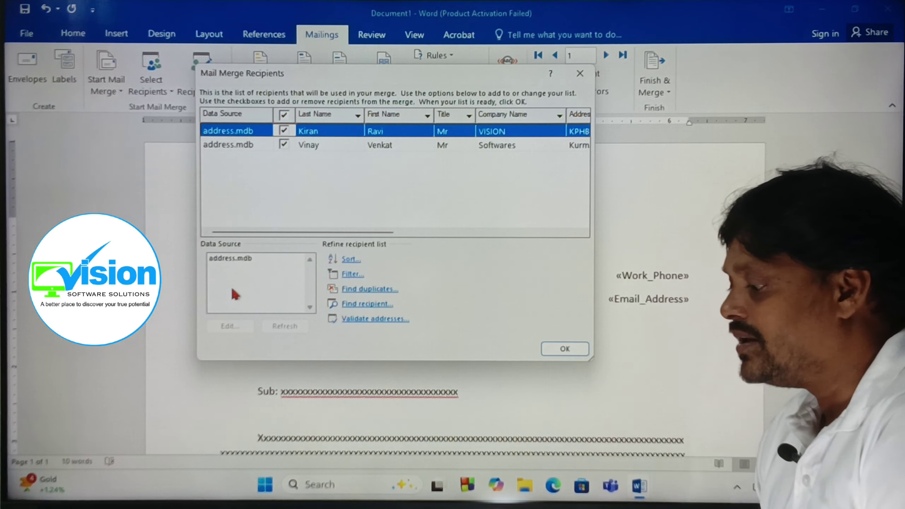
left_click(242, 259)
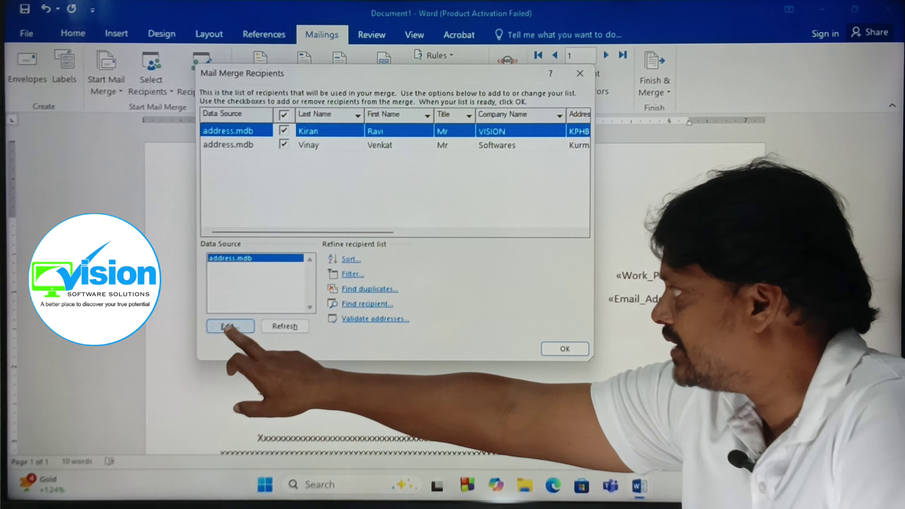
Fill in the second recipient's City VSKP, State AP, Country India and work phone in address.mdb.
left_click(231, 325)
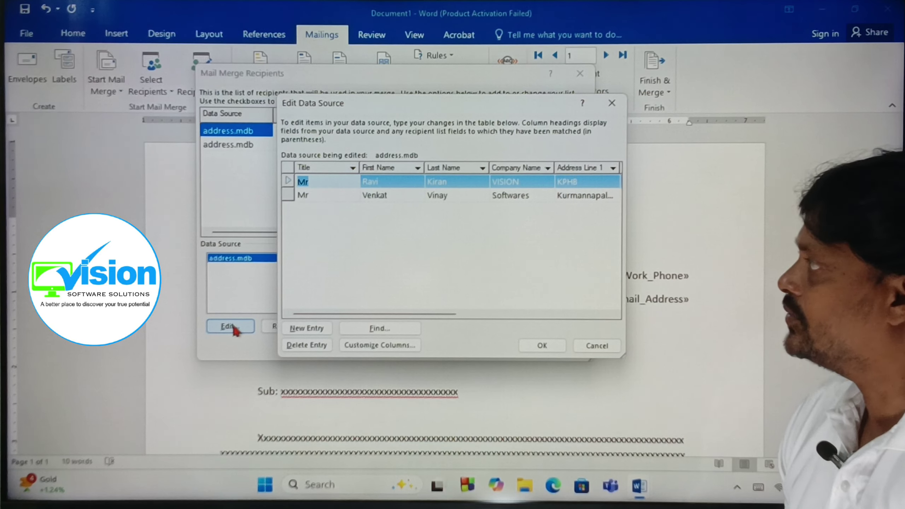
left_click(310, 196)
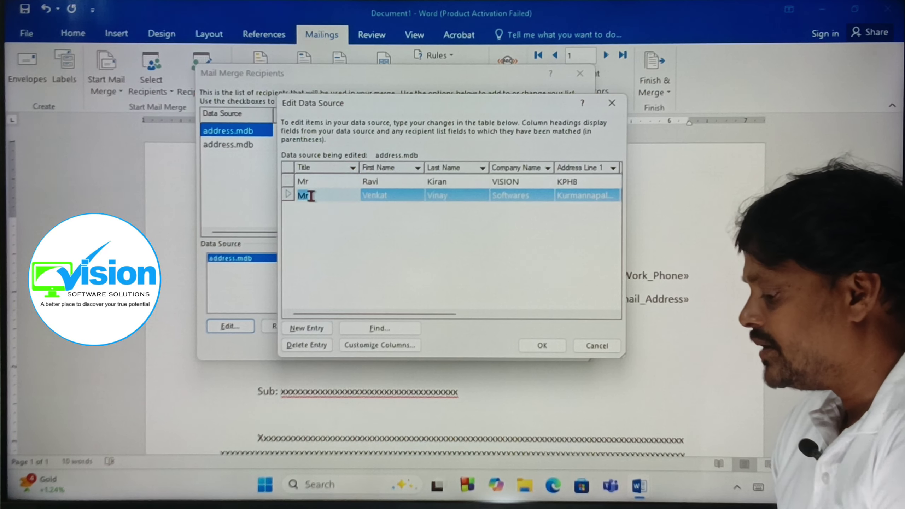
key("Tab")
key("Tab")
key("Tab")
key("Tab")
key("Tab")
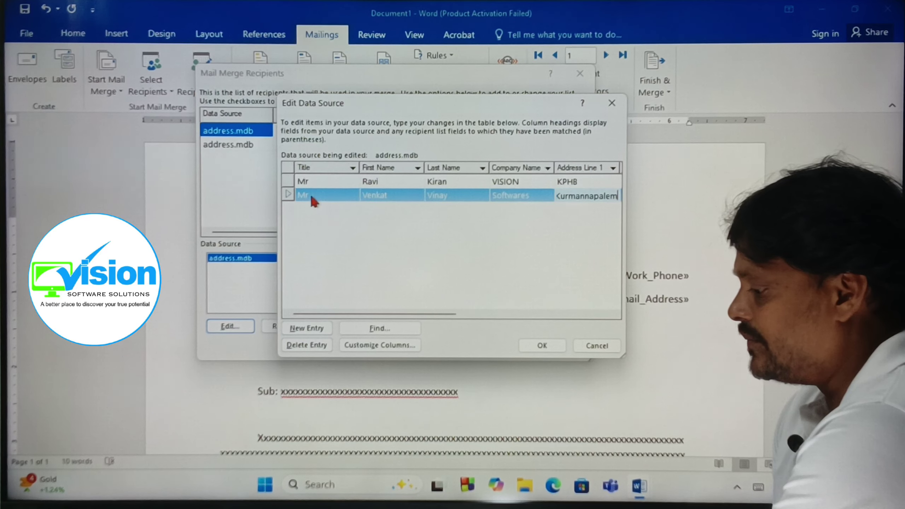
type("VSKP")
key("Tab")
type("AP")
key("Tab")
type("India")
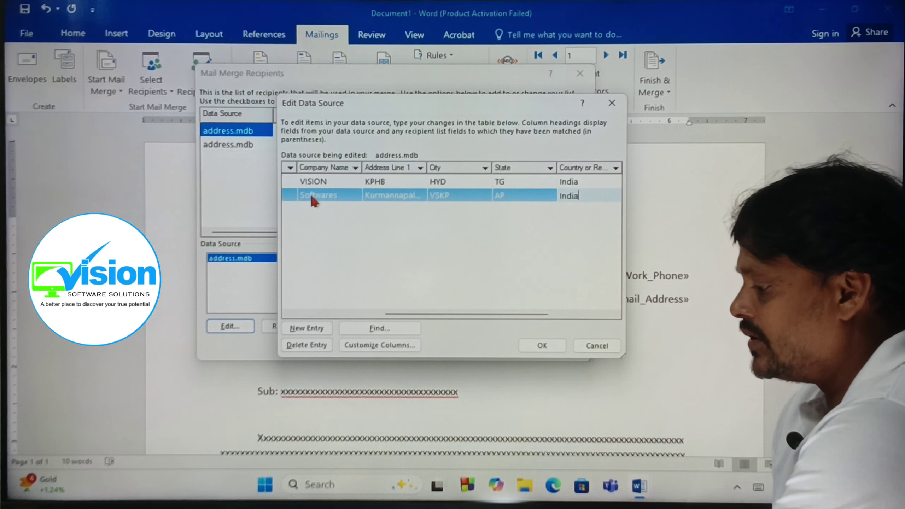
key("Tab")
type("7676767")
key("Tab")
key("Tab")
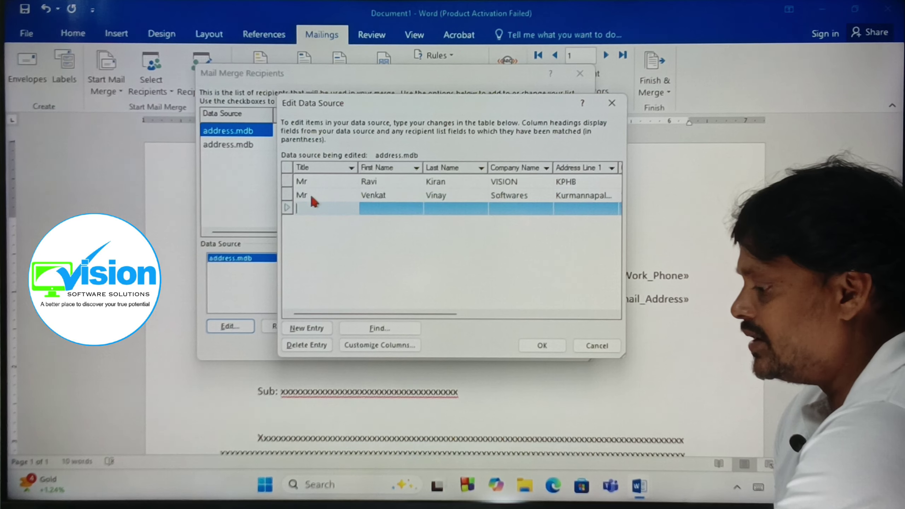
Add a third recipient: title Mr, first and last name, company CMTES, AP, India, and e-mail.
type("Mr")
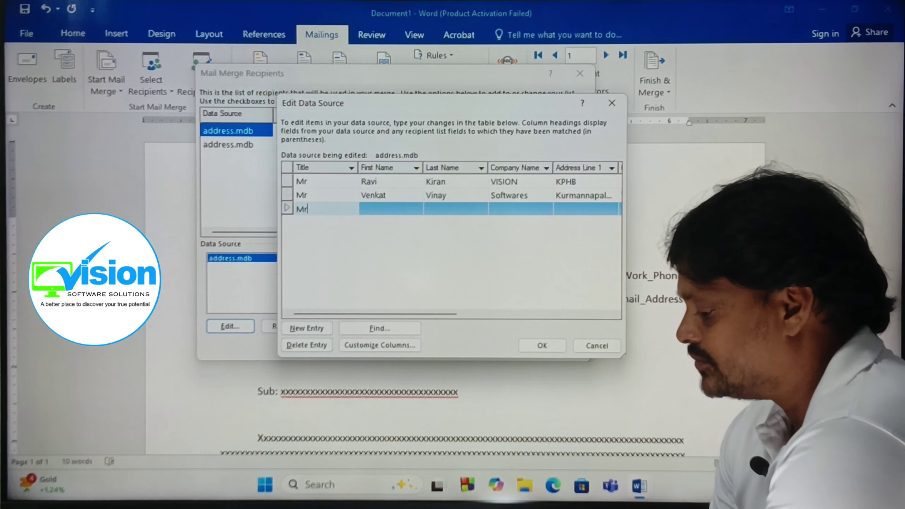
key("Tab")
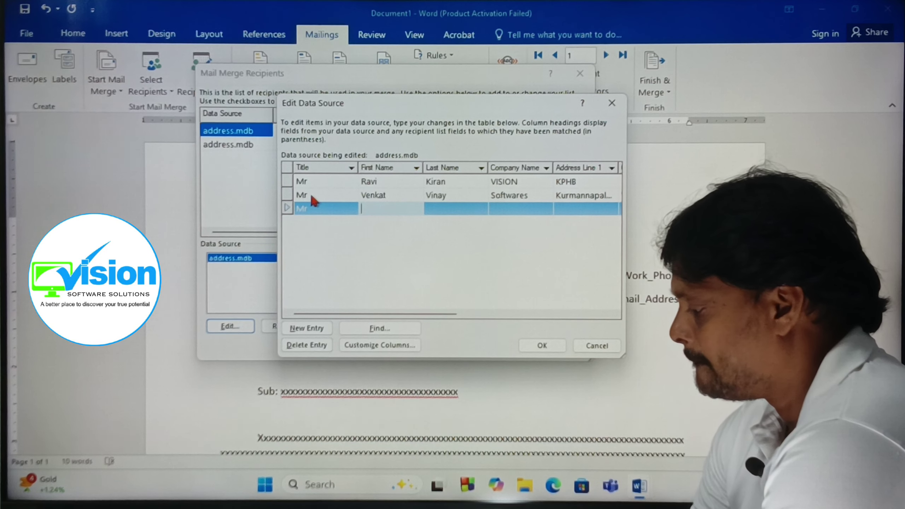
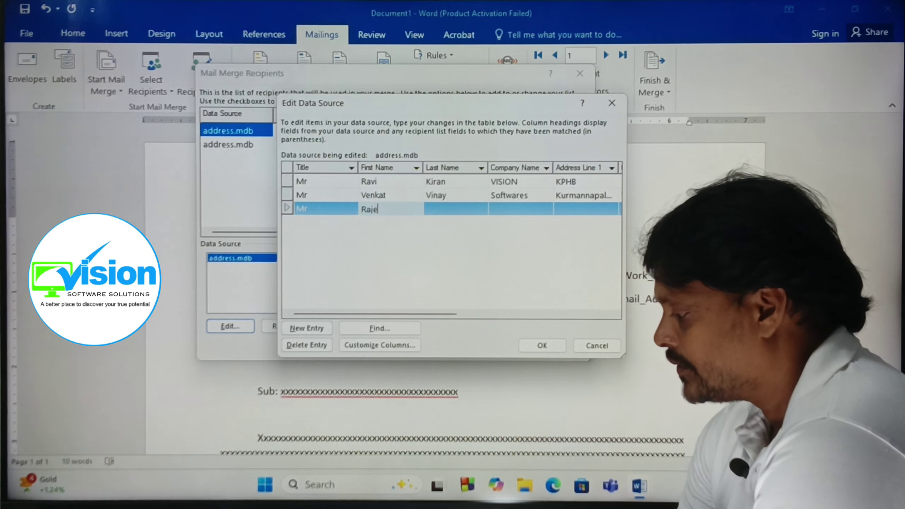
key("Tab")
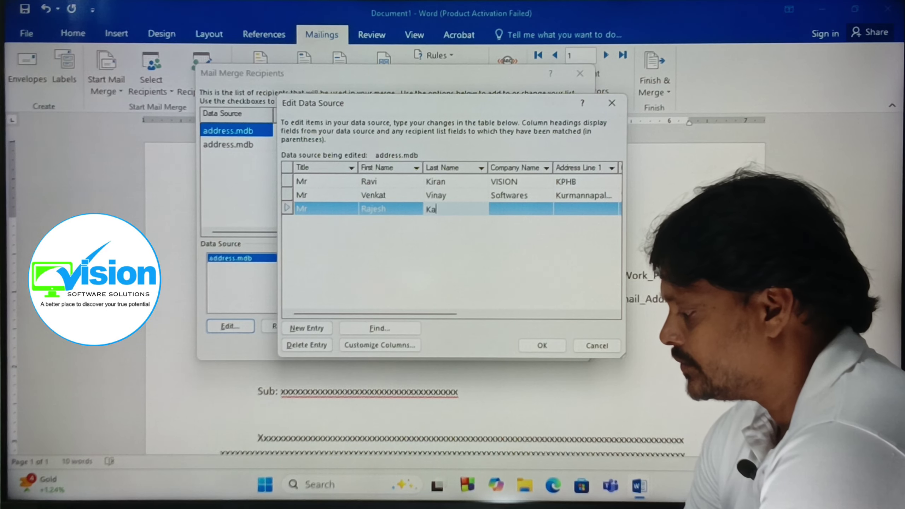
key("Tab")
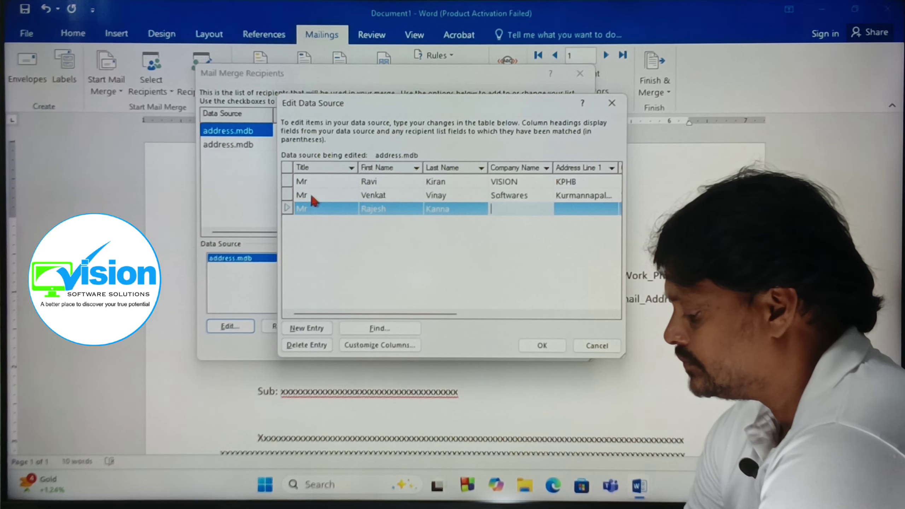
type("CMTES")
key("Tab")
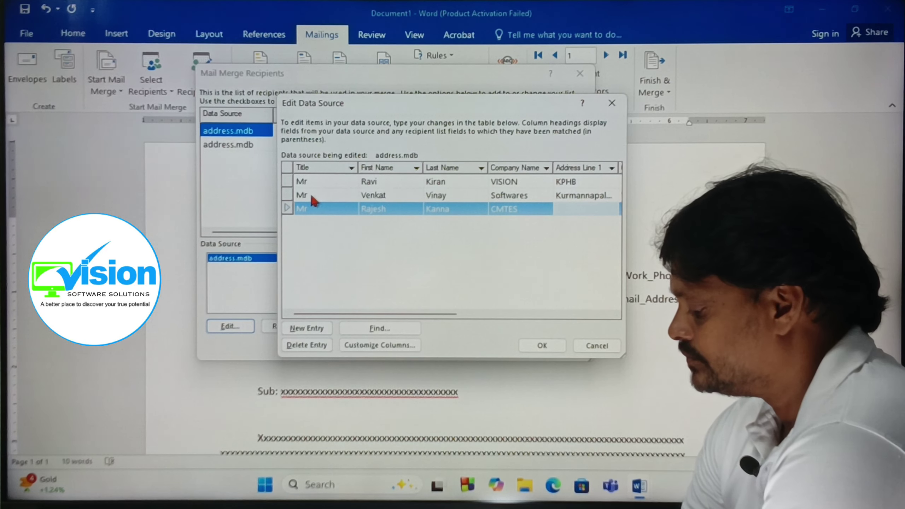
key("Tab")
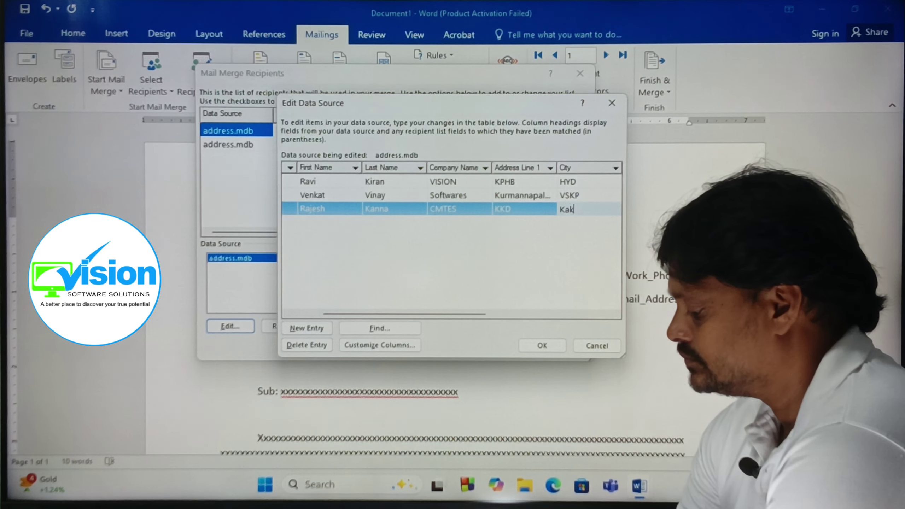
key("Tab")
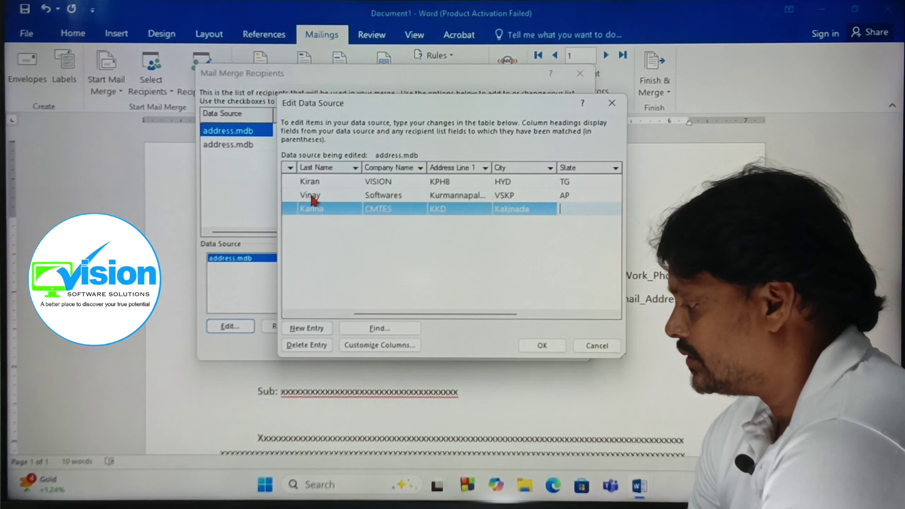
type("AP")
key("Tab")
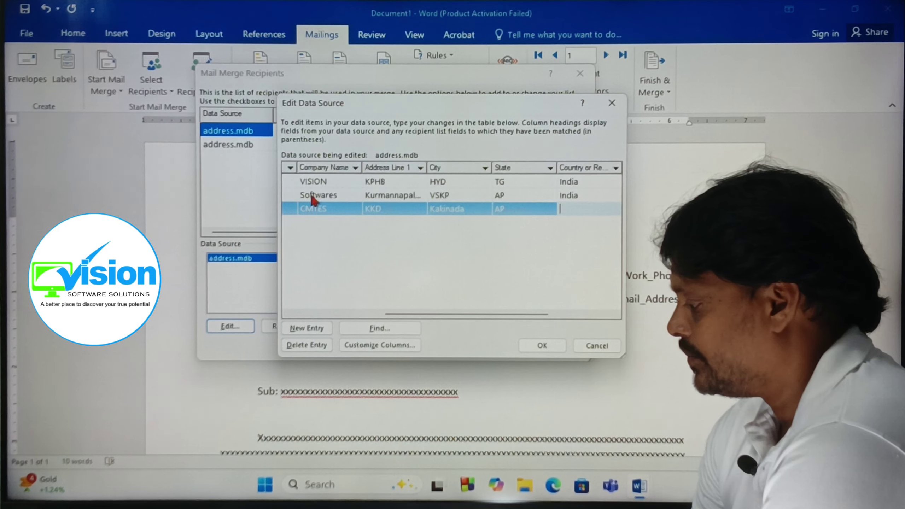
type("Indi")
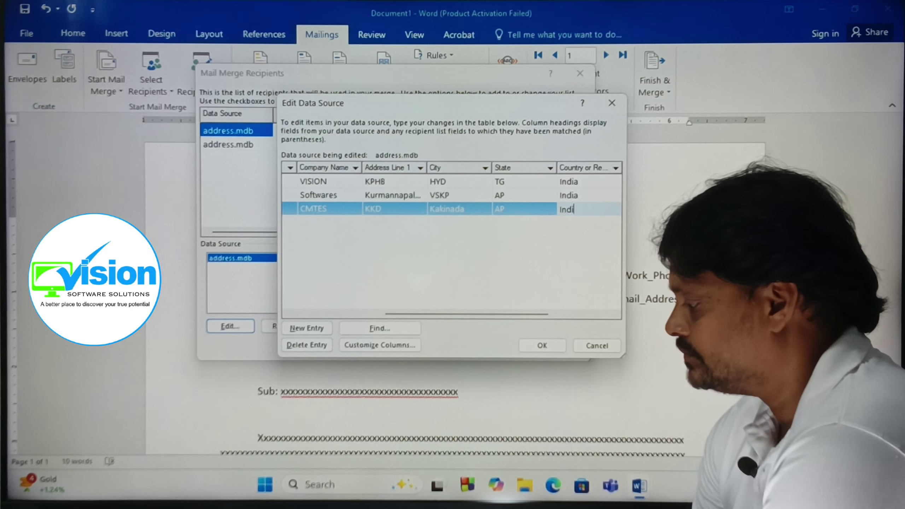
type("a")
key("Tab")
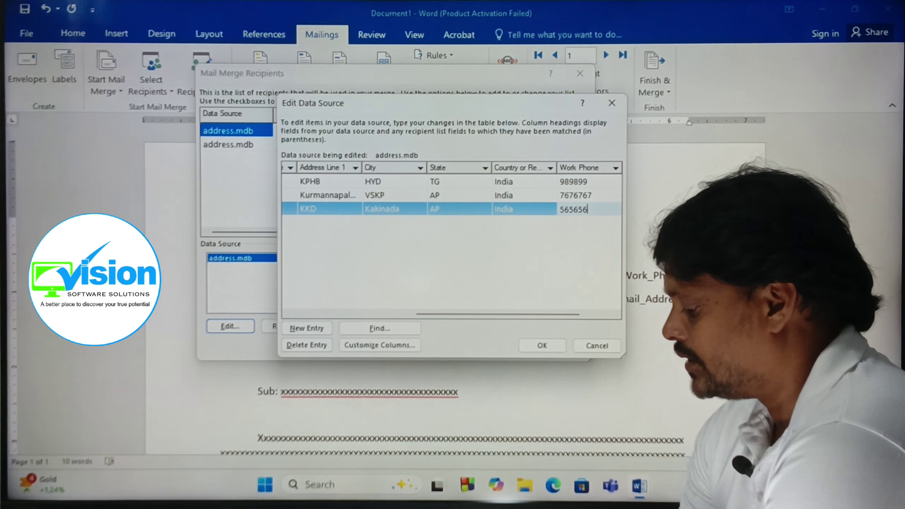
key("Tab")
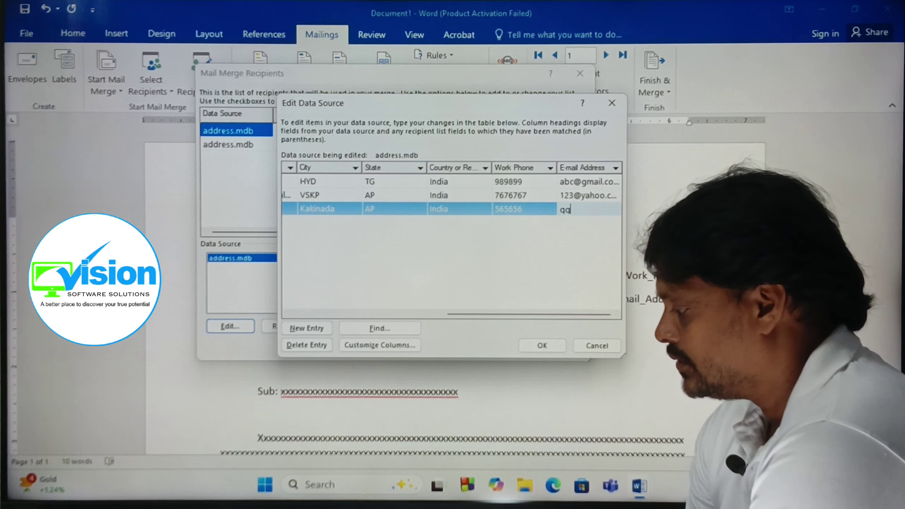
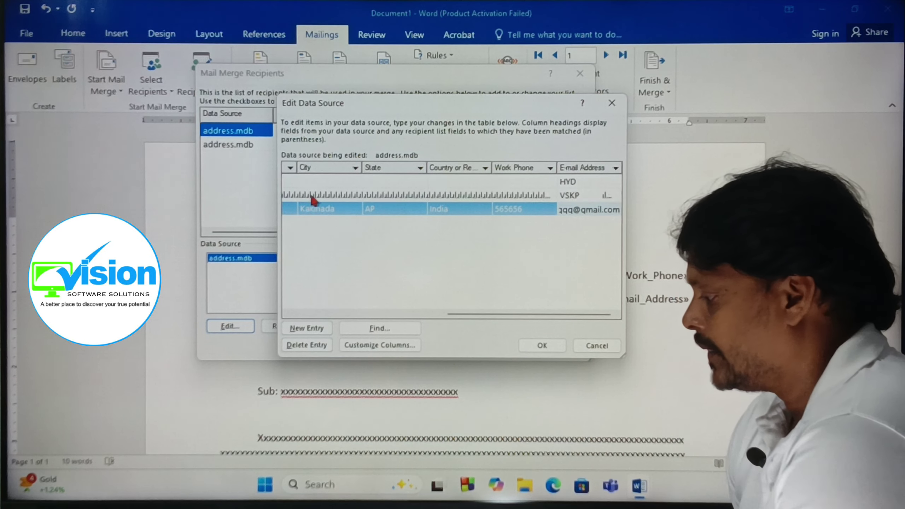
key("Tab")
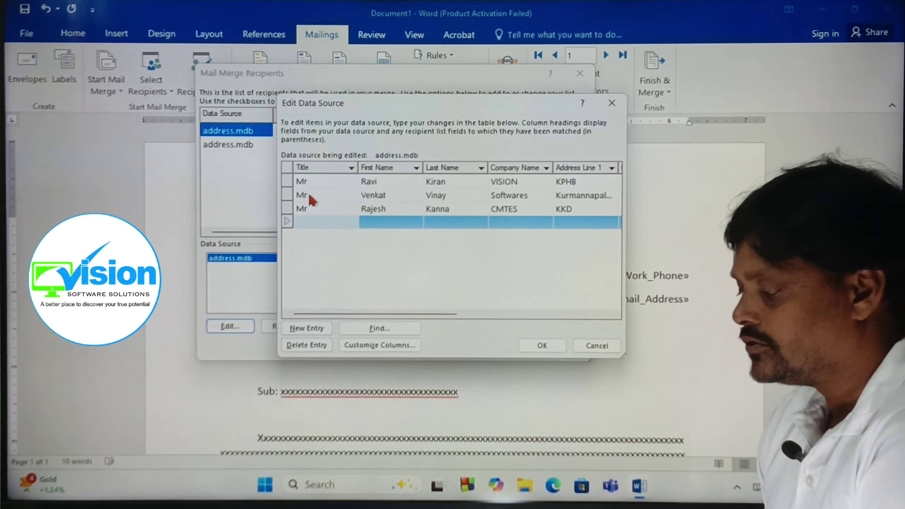
Save the recipient edits to address.mdb and accept the Mail Merge Recipients list.
left_click(541, 346)
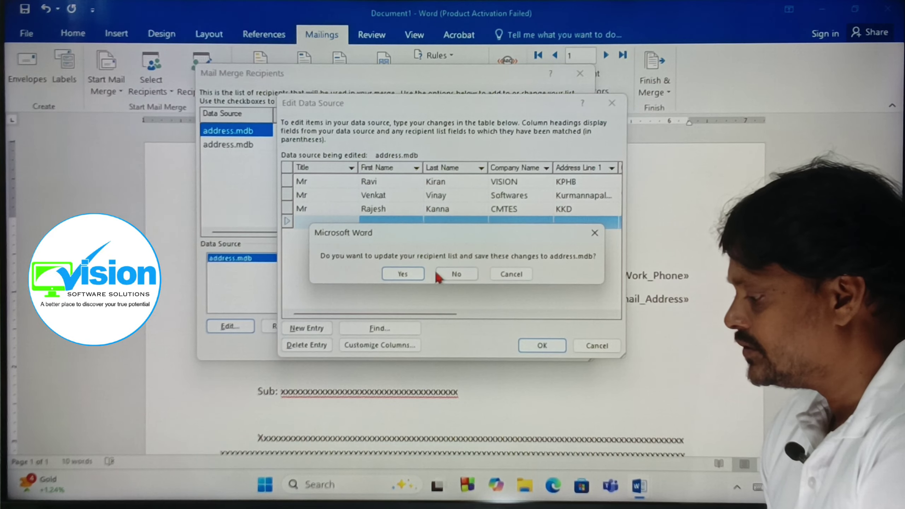
left_click(401, 271)
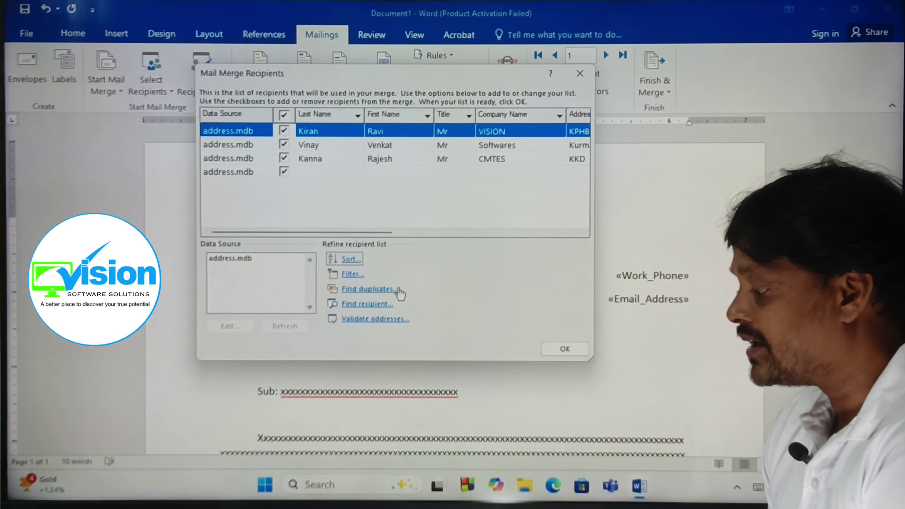
left_click(564, 351)
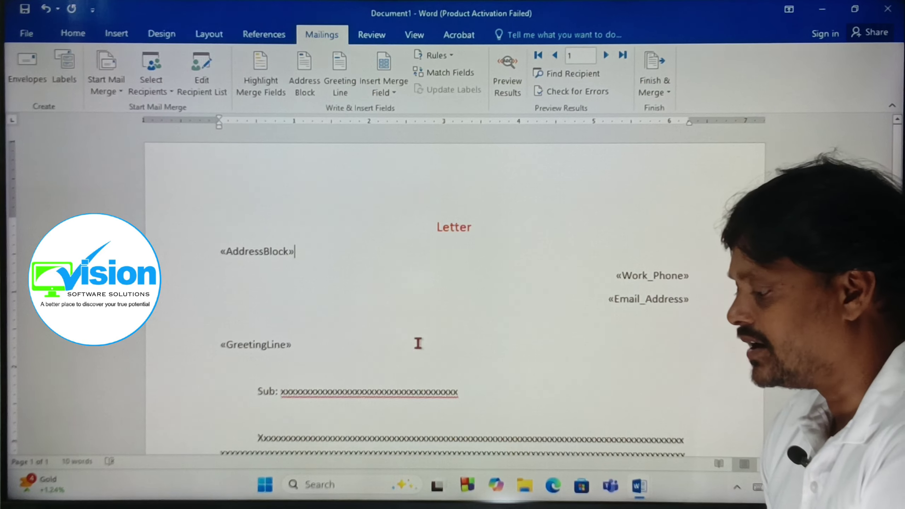
Finish & Merge all records into individual editable letters in a new document.
scroll(417, 323, "down", 5)
scroll(417, 323, "up", 5)
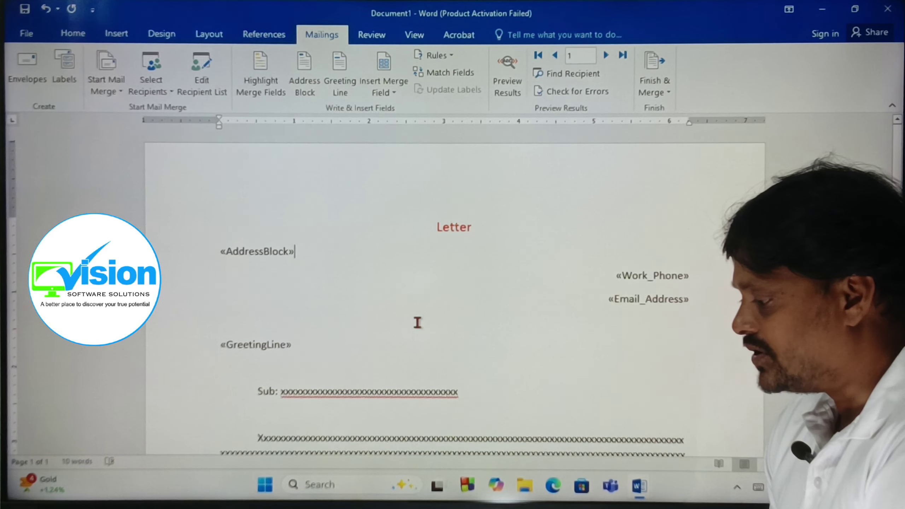
scroll(417, 323, "down", 1)
scroll(418, 323, "up", 1)
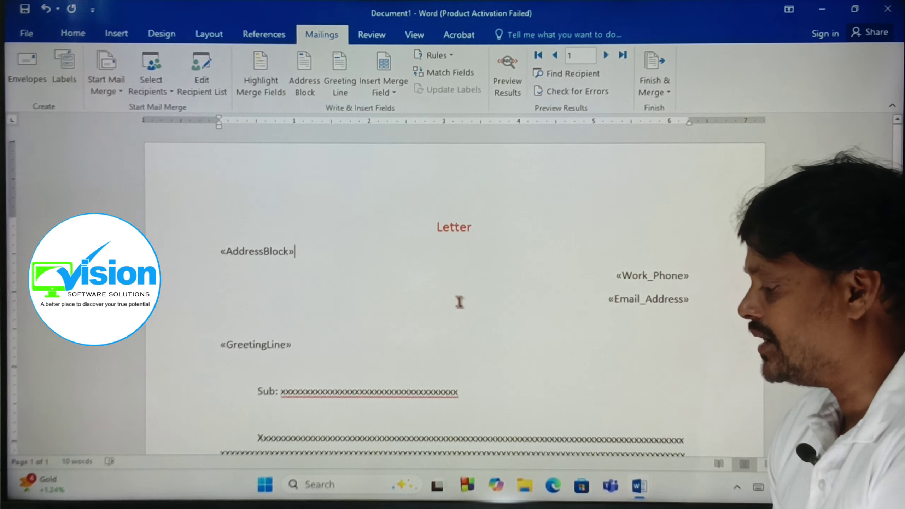
scroll(461, 305, "down", 6)
scroll(461, 309, "up", 4)
left_click(650, 93)
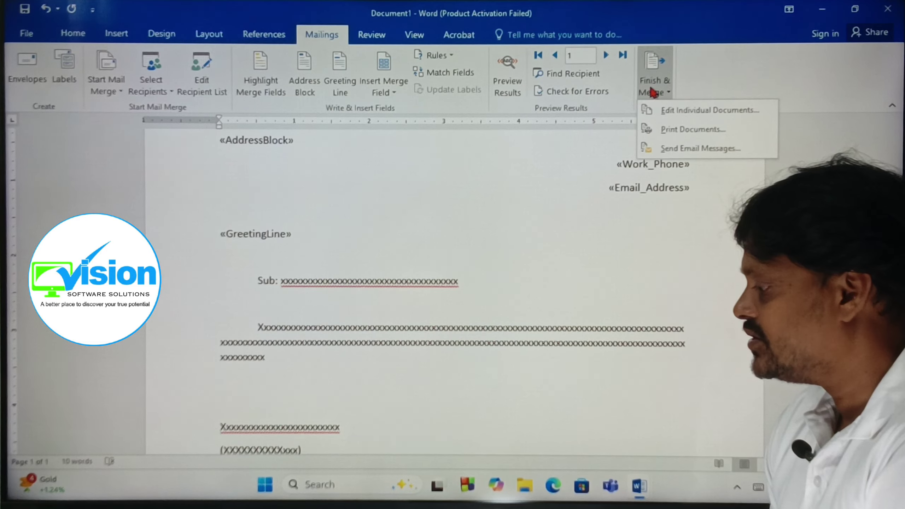
left_click(658, 113)
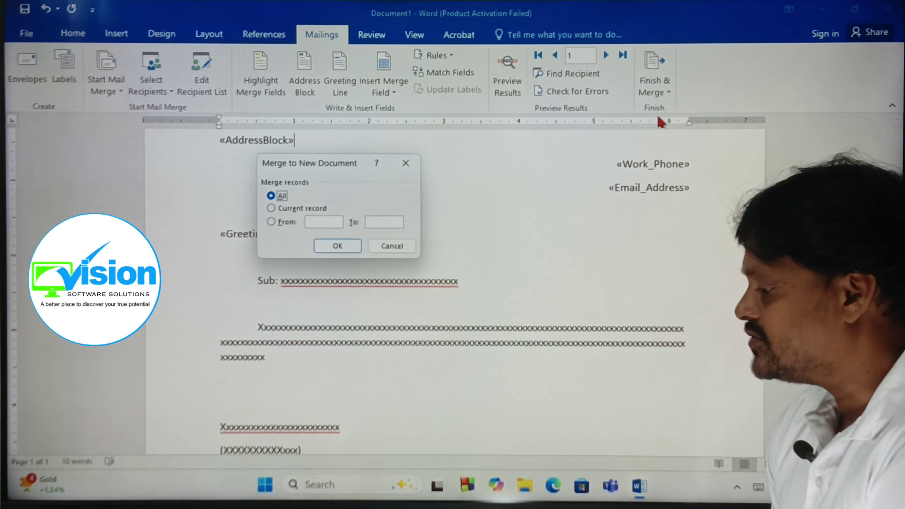
left_click(342, 246)
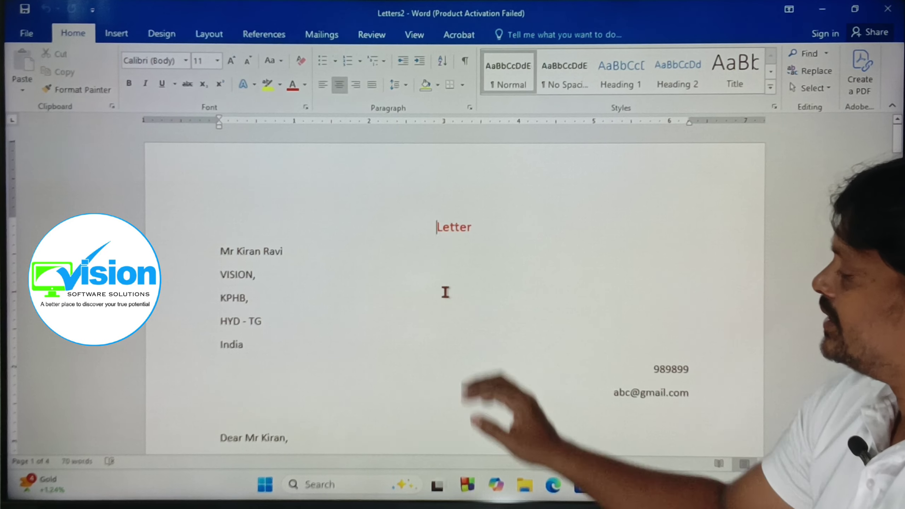
Scroll through the merged letters in Letters2, then close it without saving.
scroll(658, 418, "down", 5)
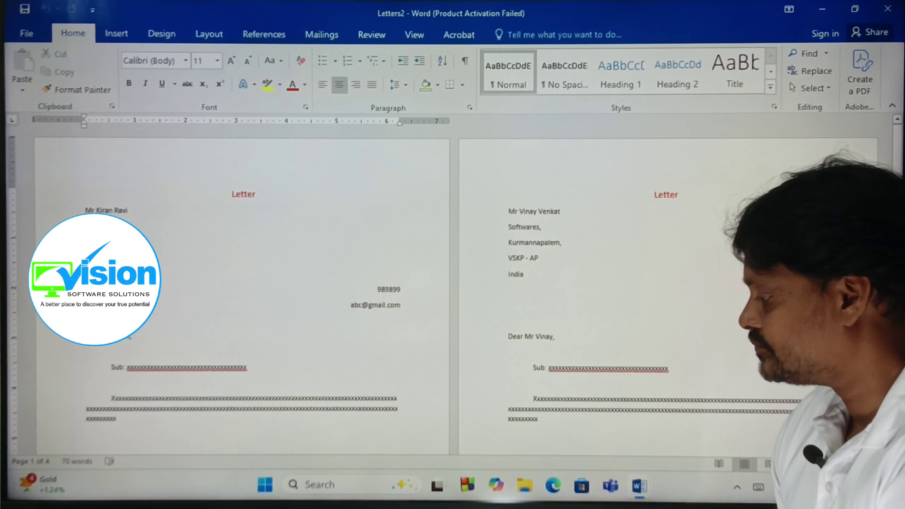
scroll(689, 415, "up", 3)
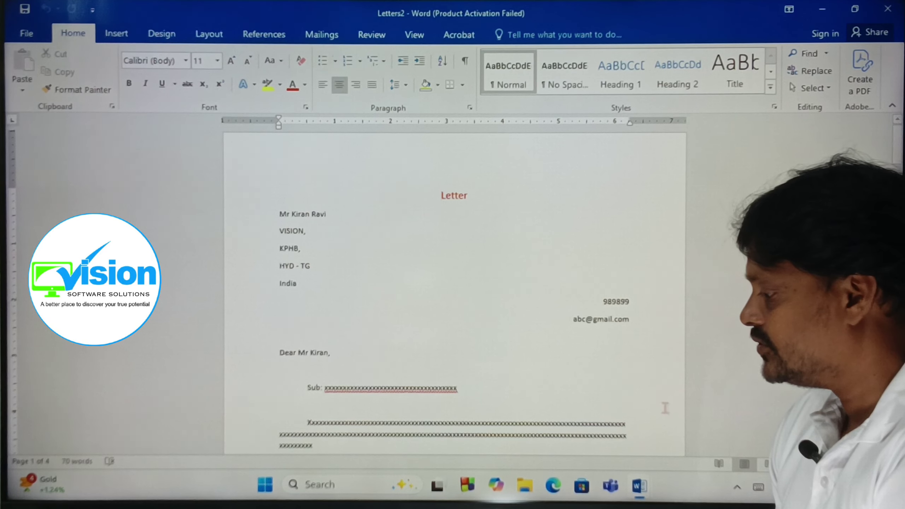
scroll(483, 326, "down", 1)
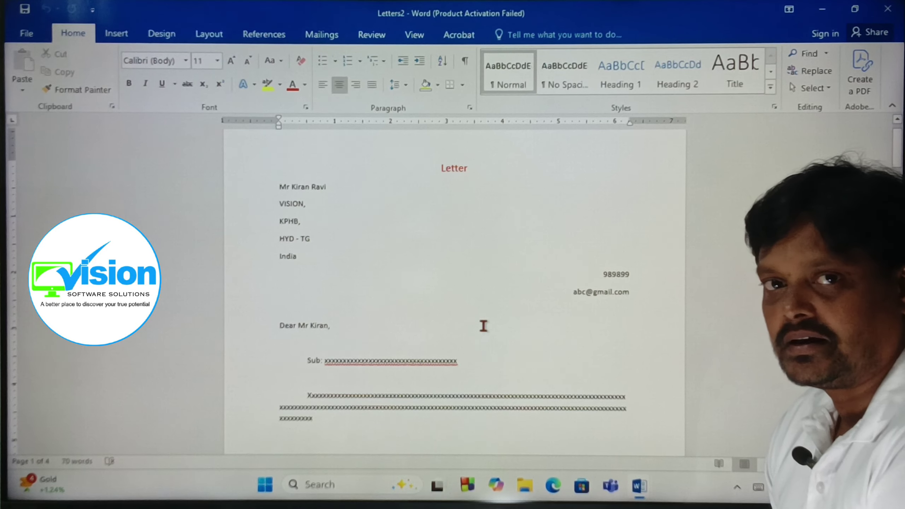
scroll(484, 326, "down", 15)
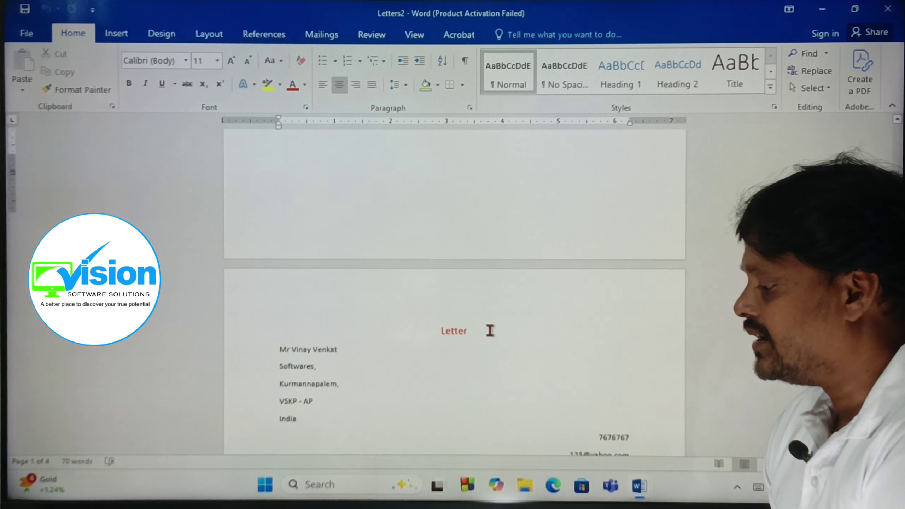
scroll(490, 330, "down", 15)
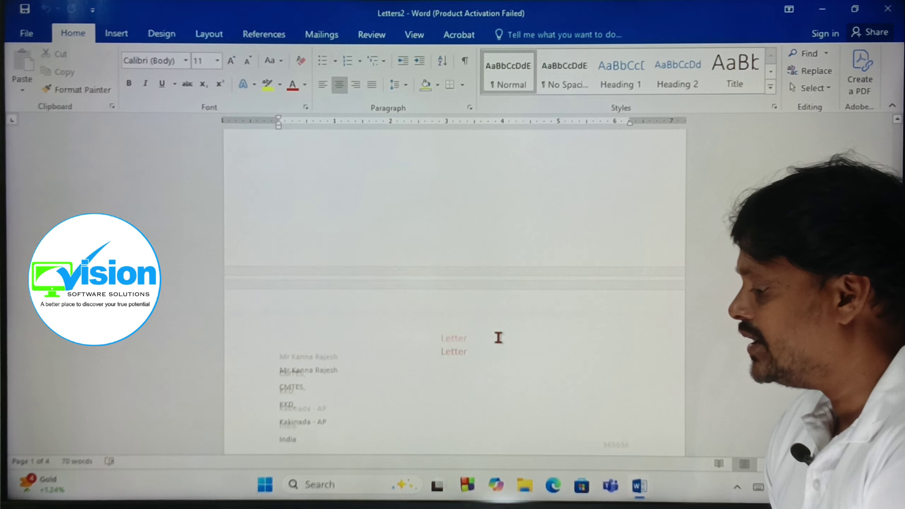
scroll(498, 337, "down", 3)
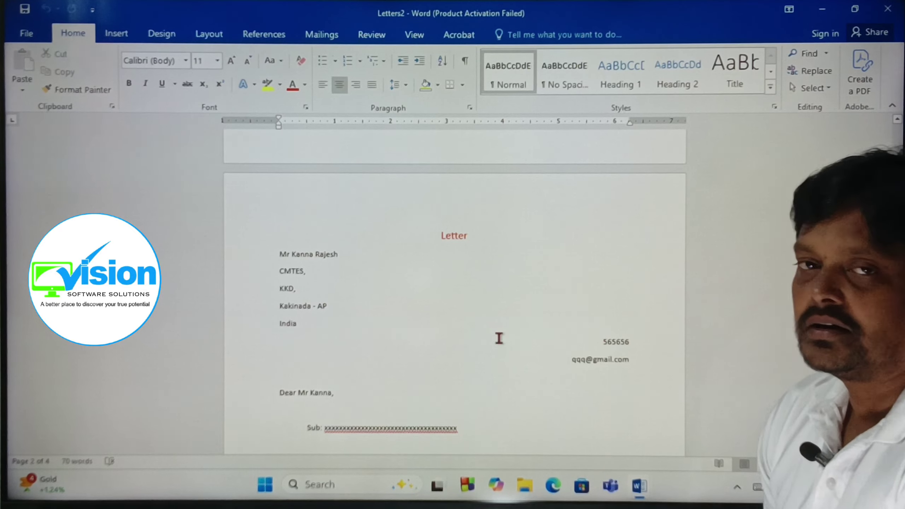
scroll(499, 338, "down", 3)
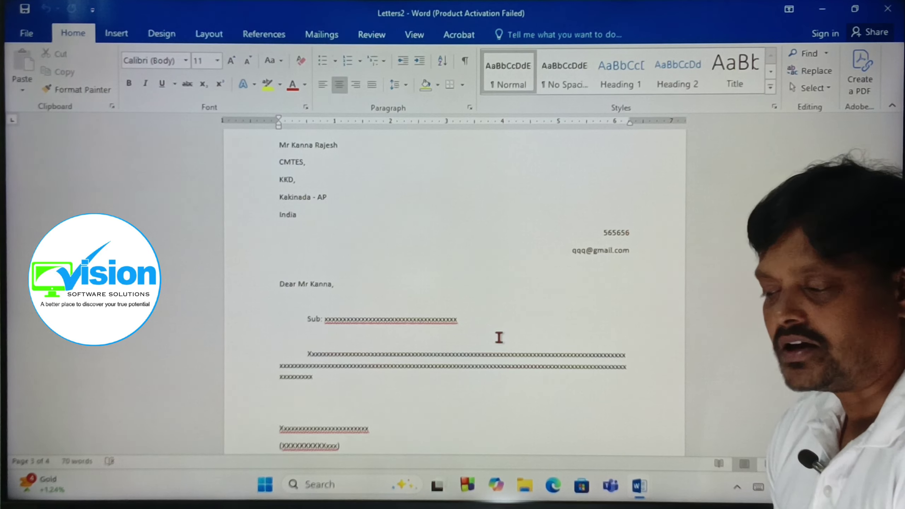
left_click(887, 9)
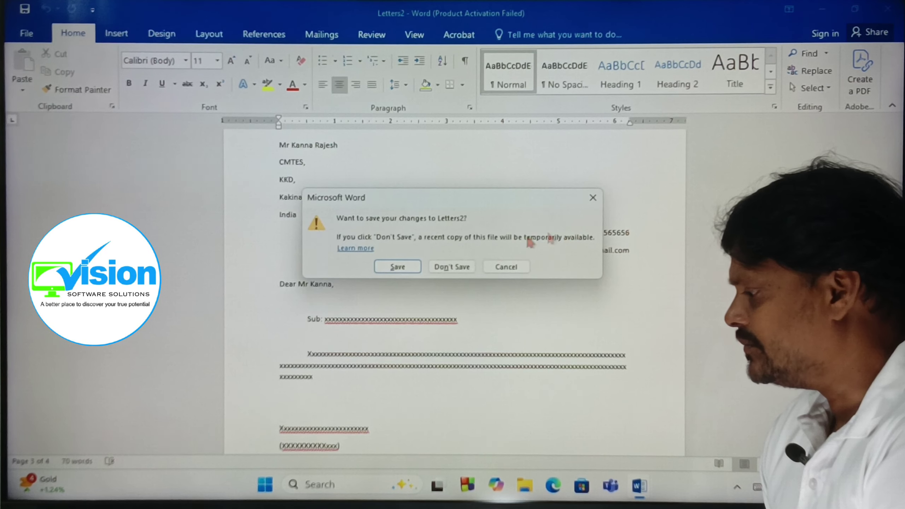
left_click(452, 267)
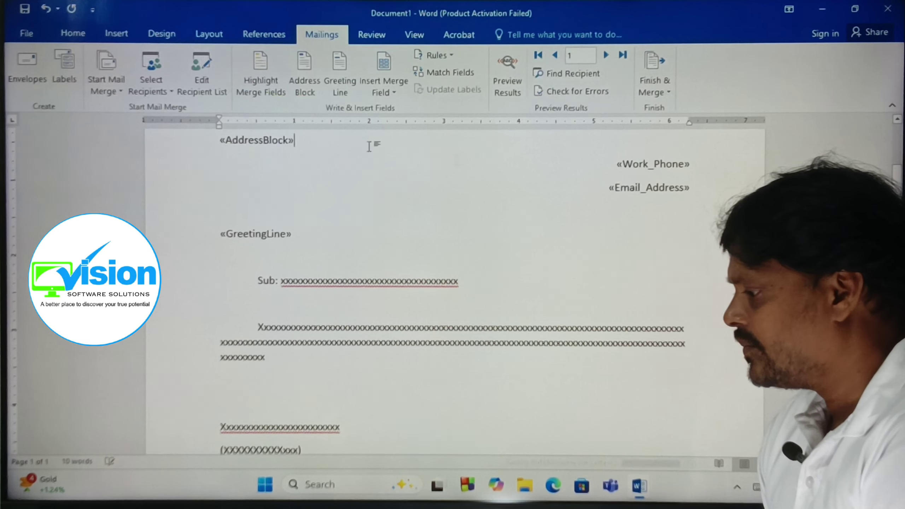
Open address.mdb for editing from the recipient list and delete the stray empty row.
left_click(205, 77)
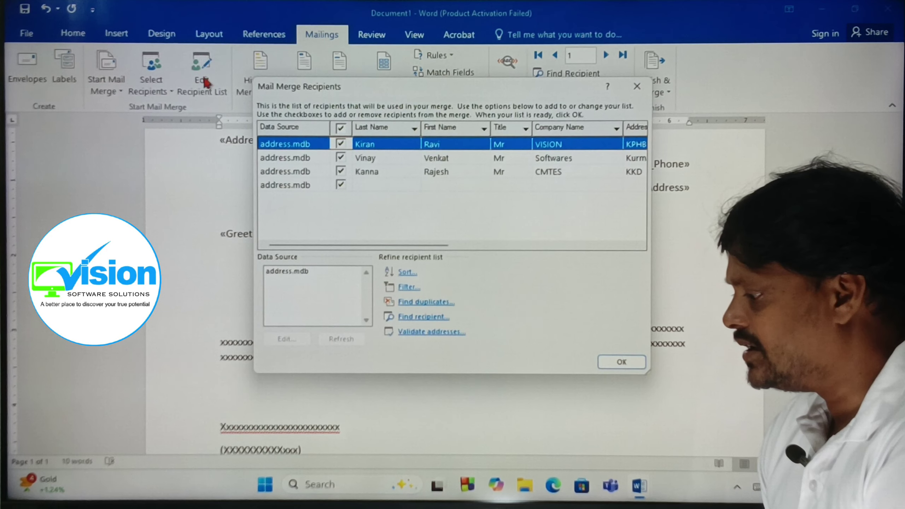
left_click(286, 274)
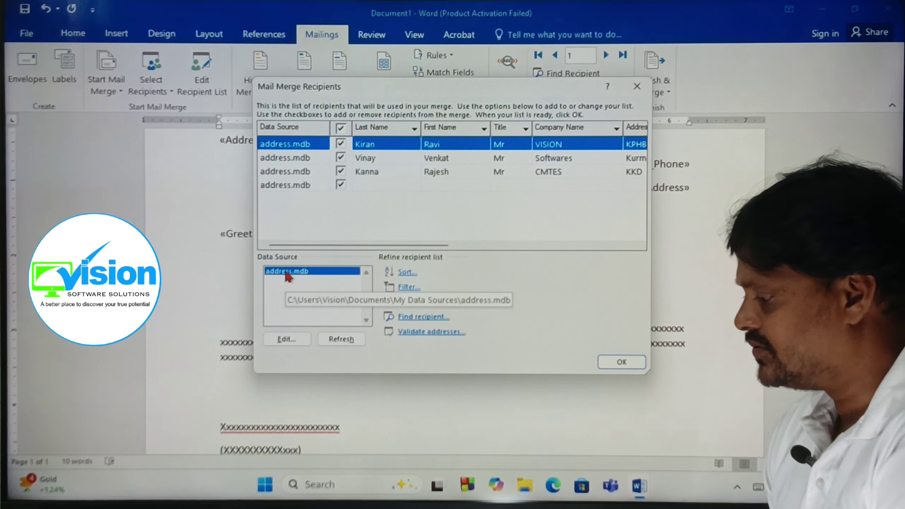
left_click(284, 340)
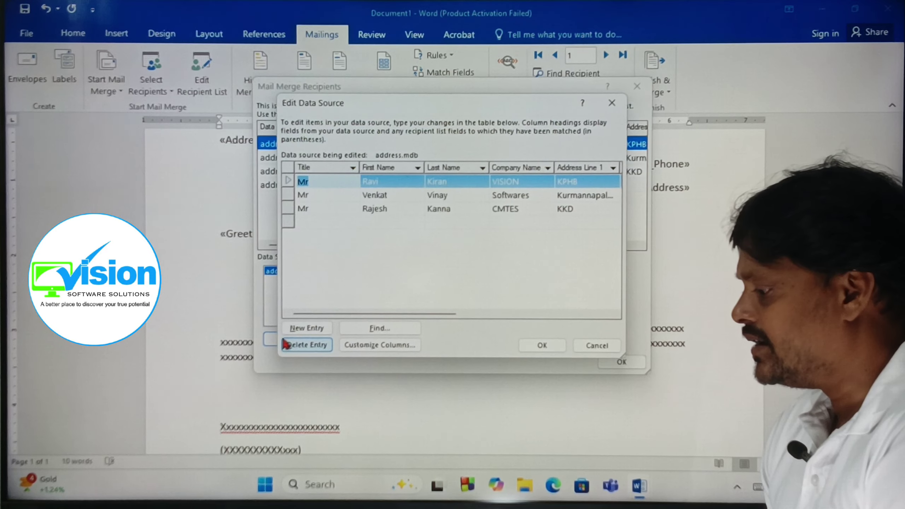
left_click(289, 222)
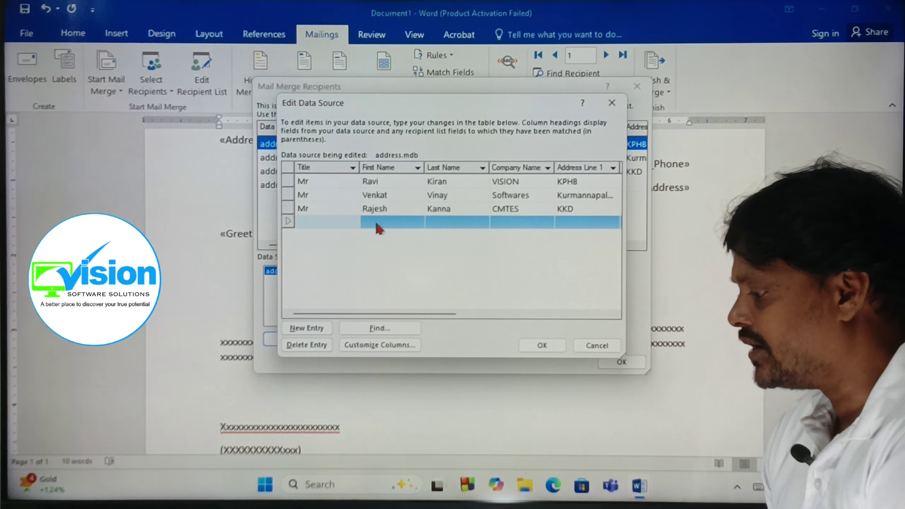
left_click(303, 345)
left_click(428, 276)
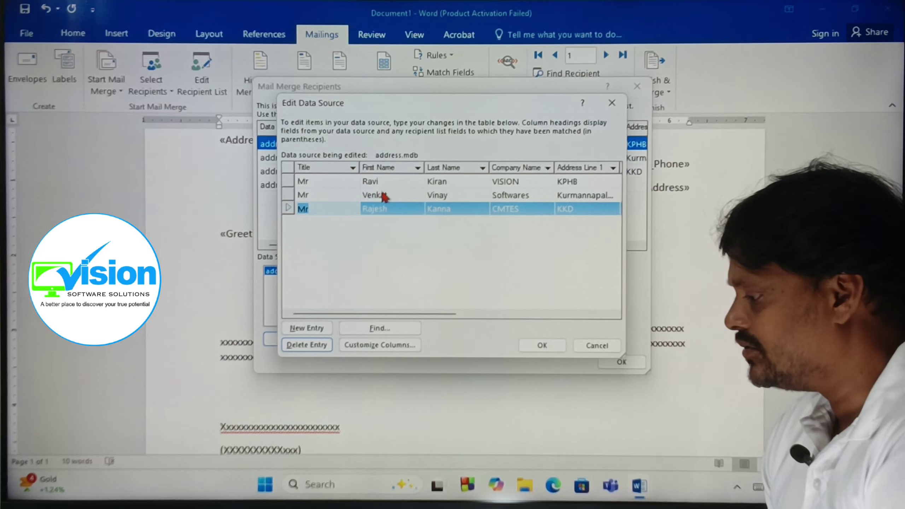
Delete the first recipient's entry and save the change to address.mdb.
left_click(371, 180)
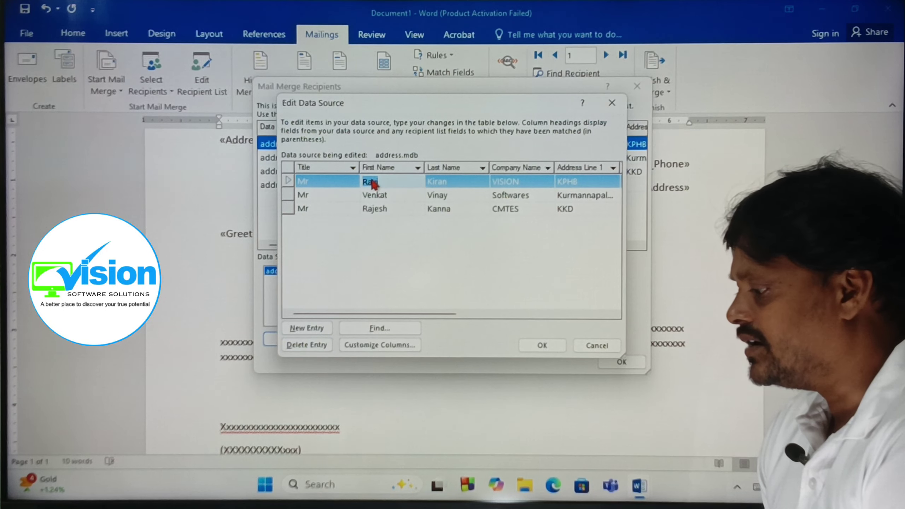
left_click(309, 182)
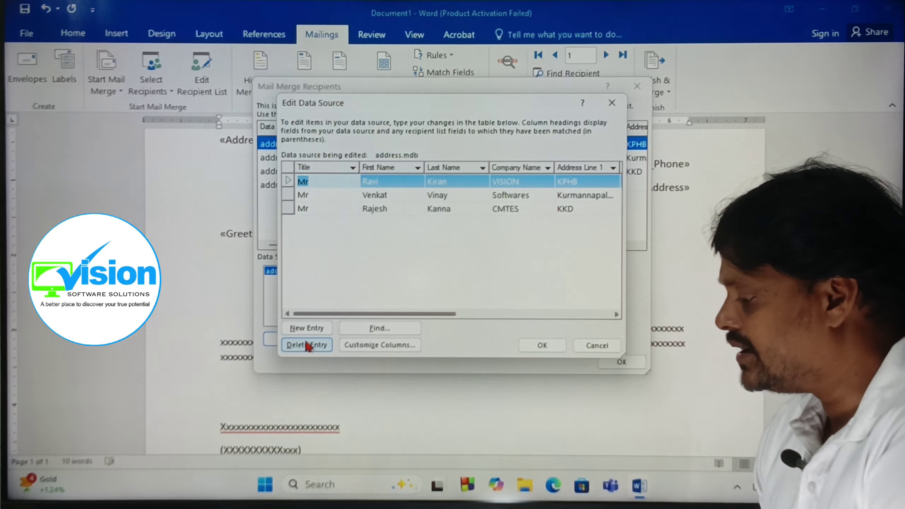
left_click(309, 345)
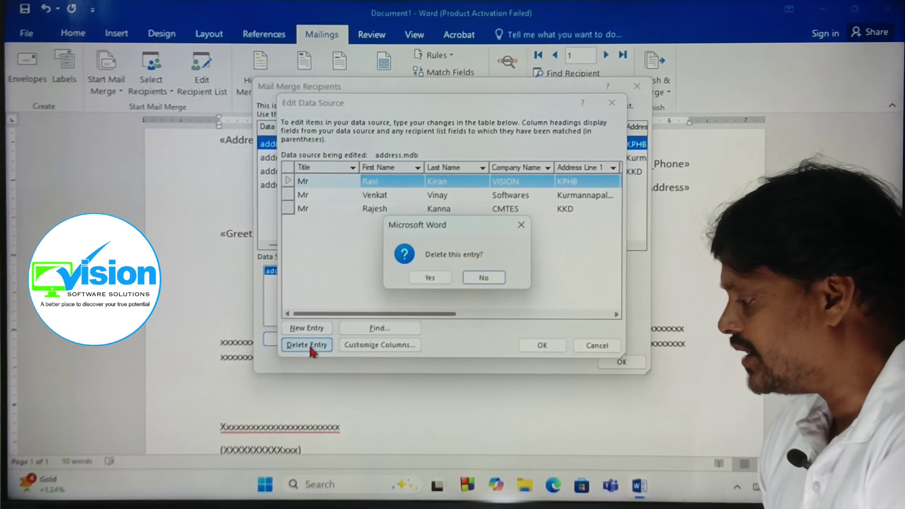
left_click(443, 277)
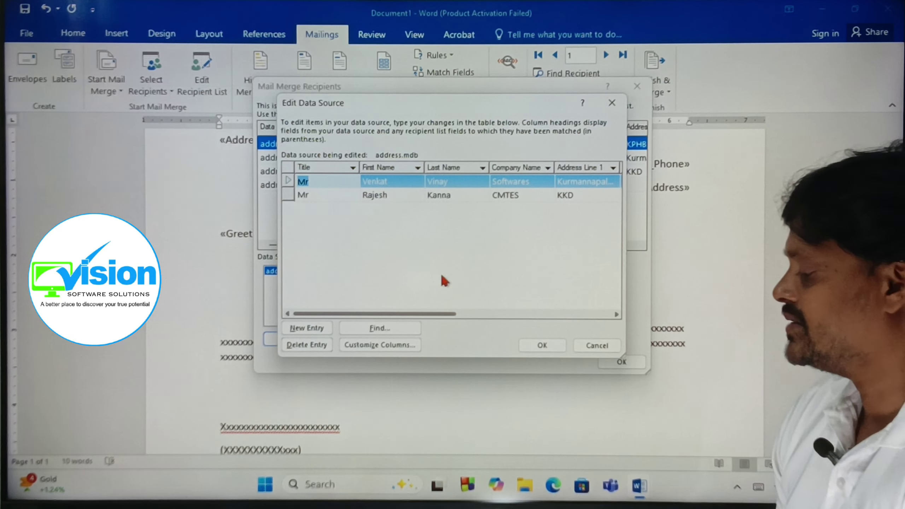
left_click(542, 345)
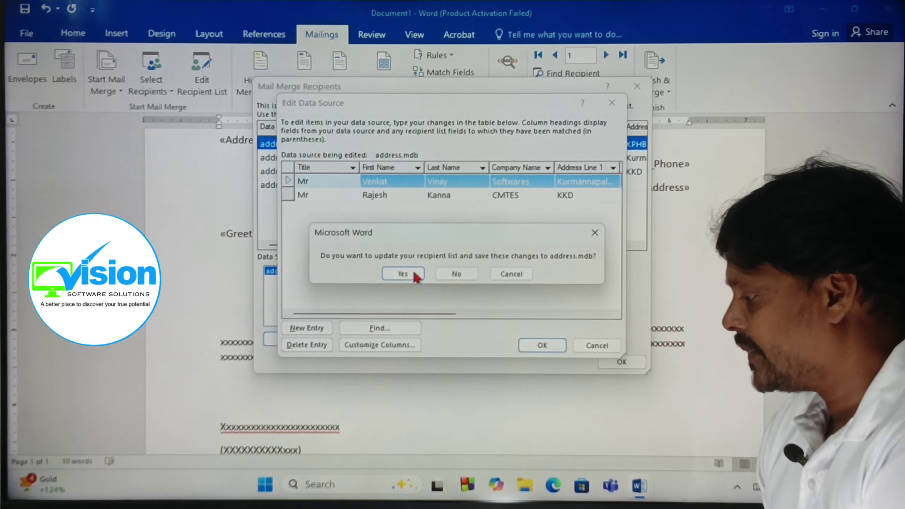
left_click(414, 273)
Close the recipient list and merge All records into individual letters, producing Letters3.
left_click(620, 362)
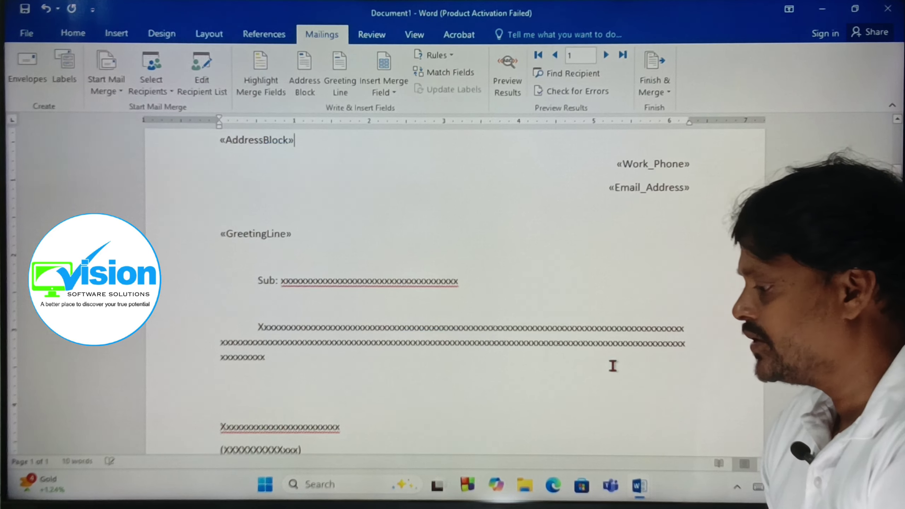
scroll(388, 409, "up", 3)
left_click(655, 86)
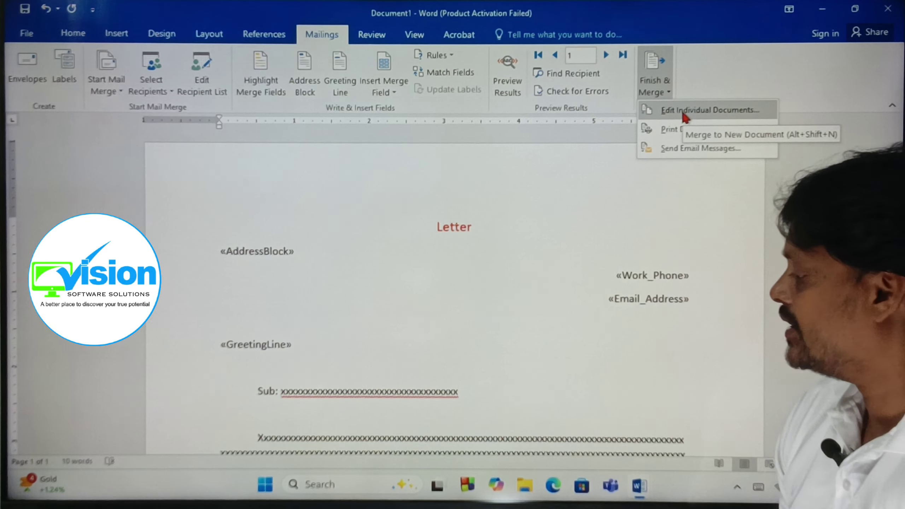
left_click(685, 114)
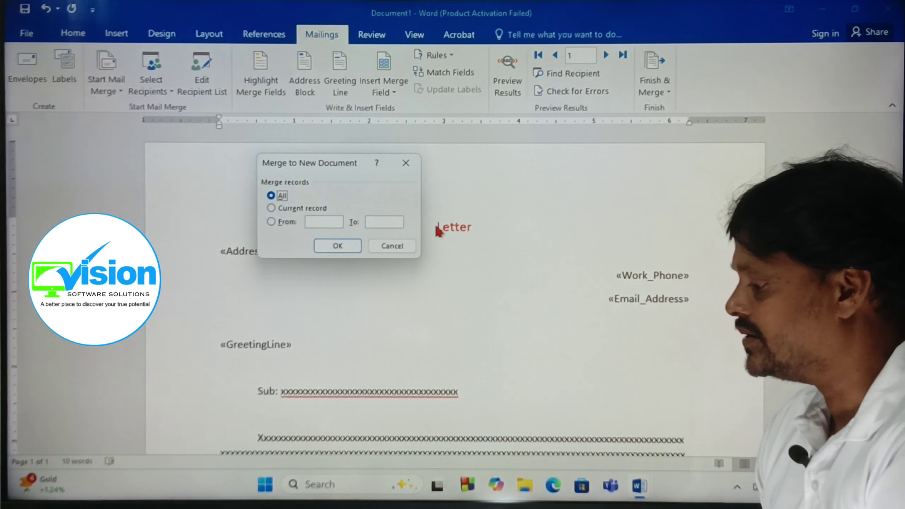
left_click(337, 247)
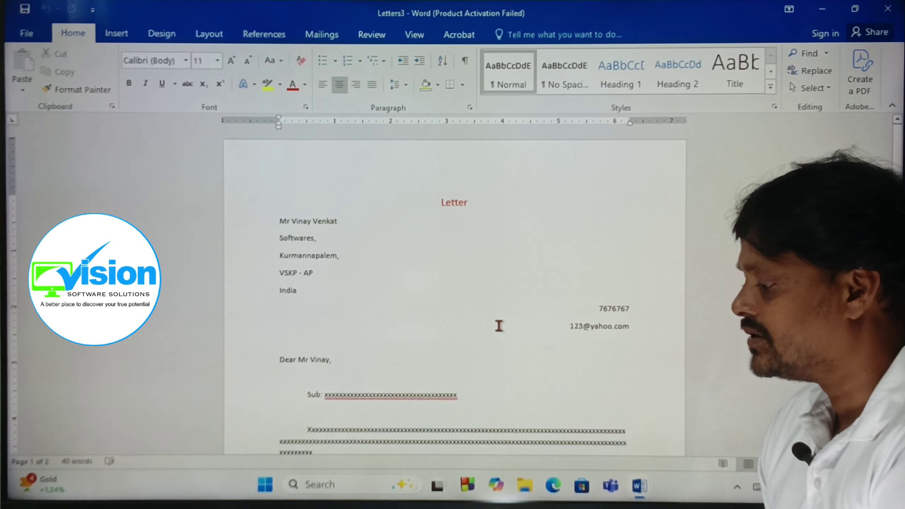
Scroll through both merged letters in Letters3, then return to the Mailings tab.
scroll(500, 326, "down", 12)
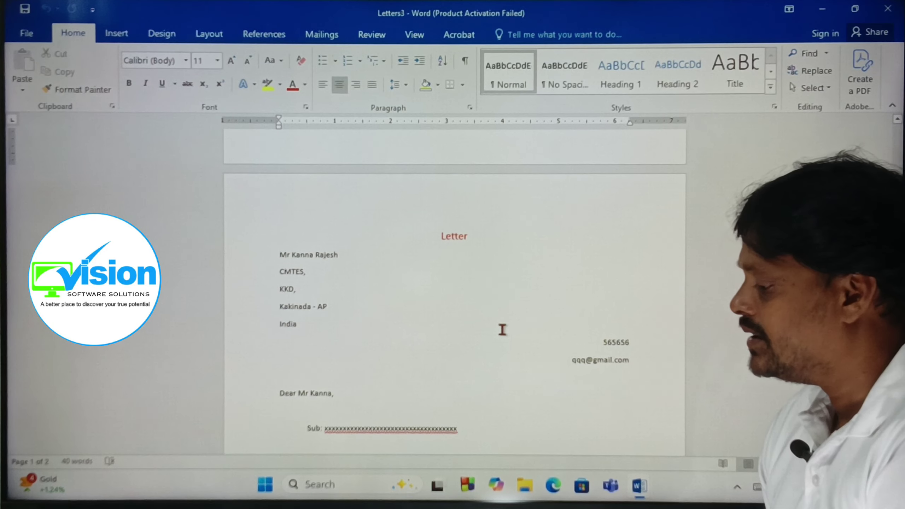
scroll(504, 330, "down", 15)
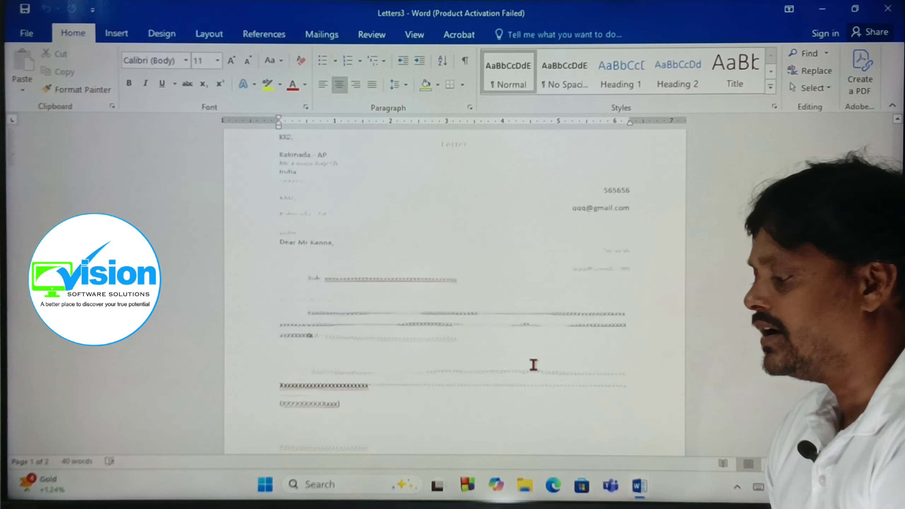
scroll(534, 364, "up", 20)
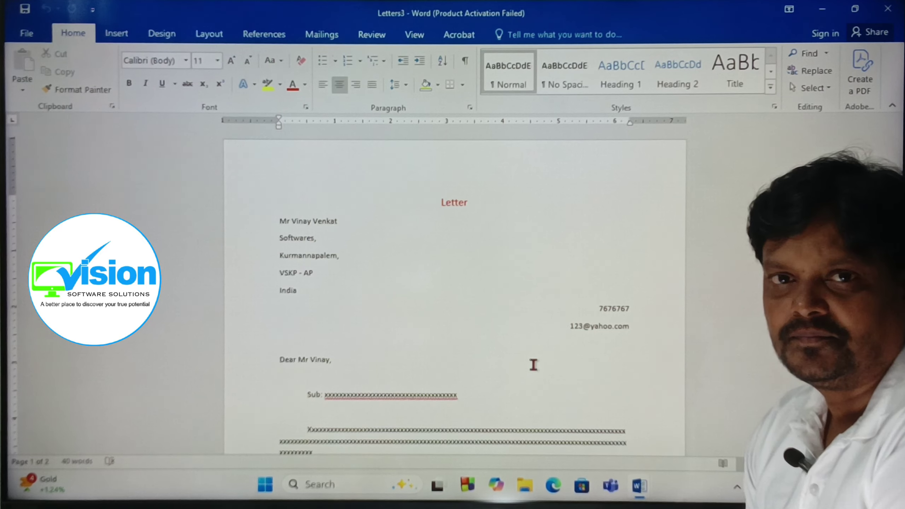
left_click(317, 36)
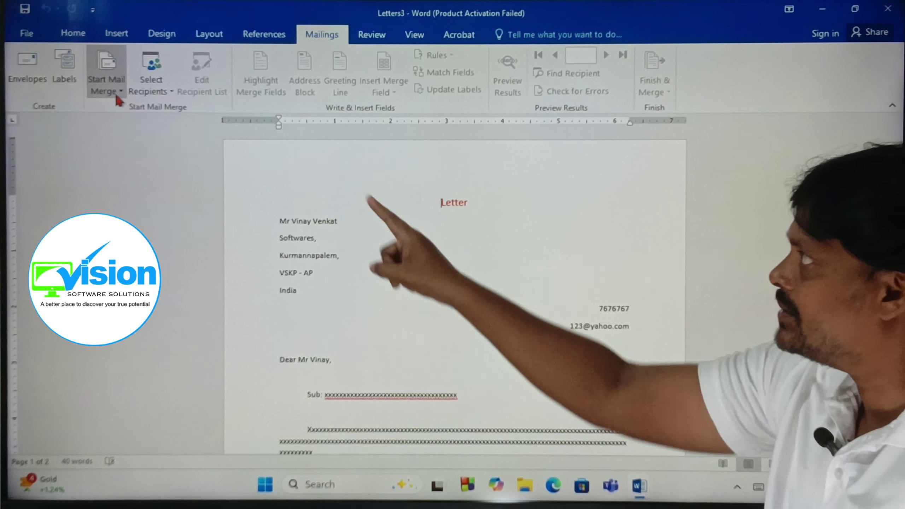